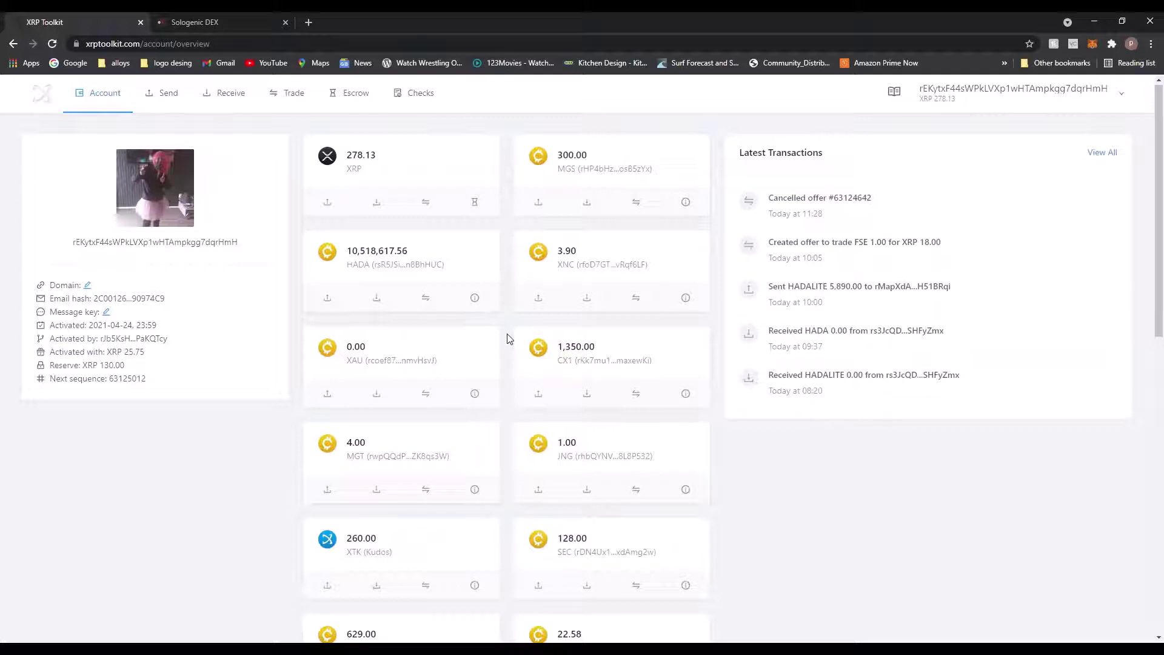
# - Scroll the account overview down to the FSE holding card
pyautogui.scroll(-4, 508, 339)
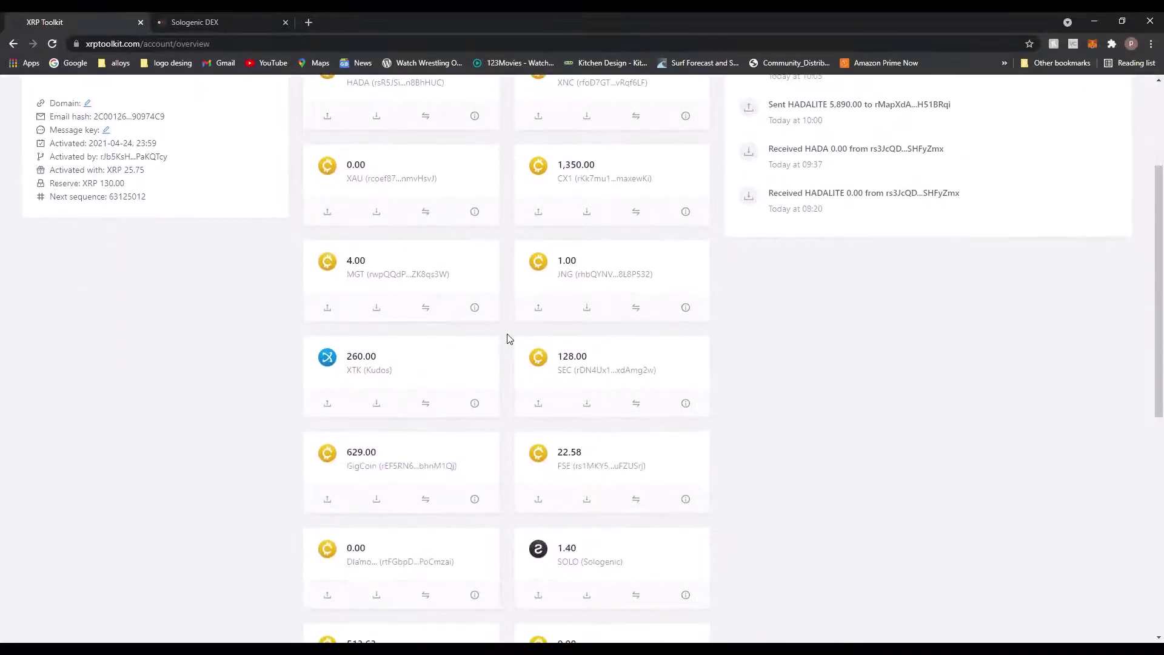
pyautogui.scroll(-3, 508, 339)
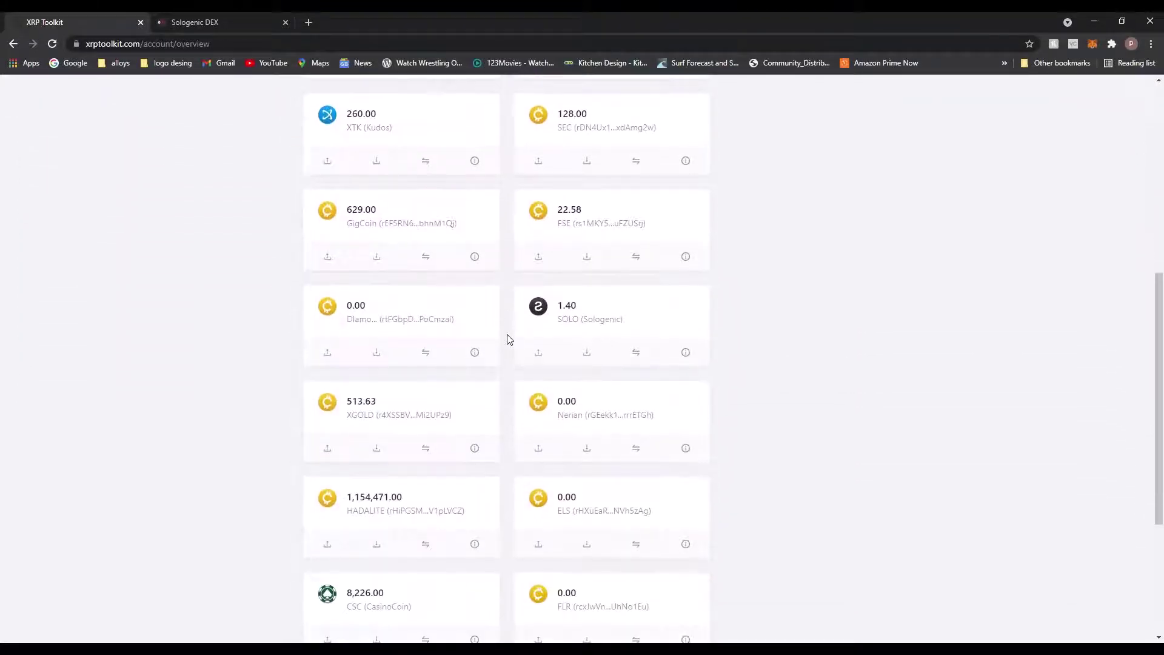
pyautogui.scroll(-4, 508, 338)
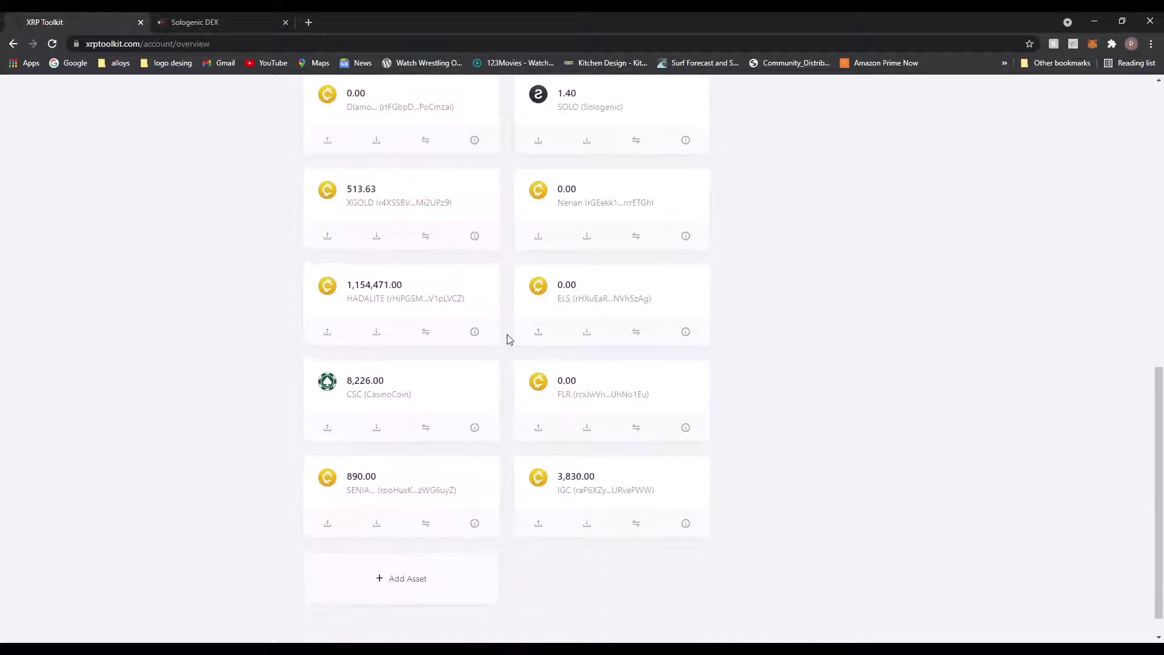
pyautogui.scroll(10, 508, 339)
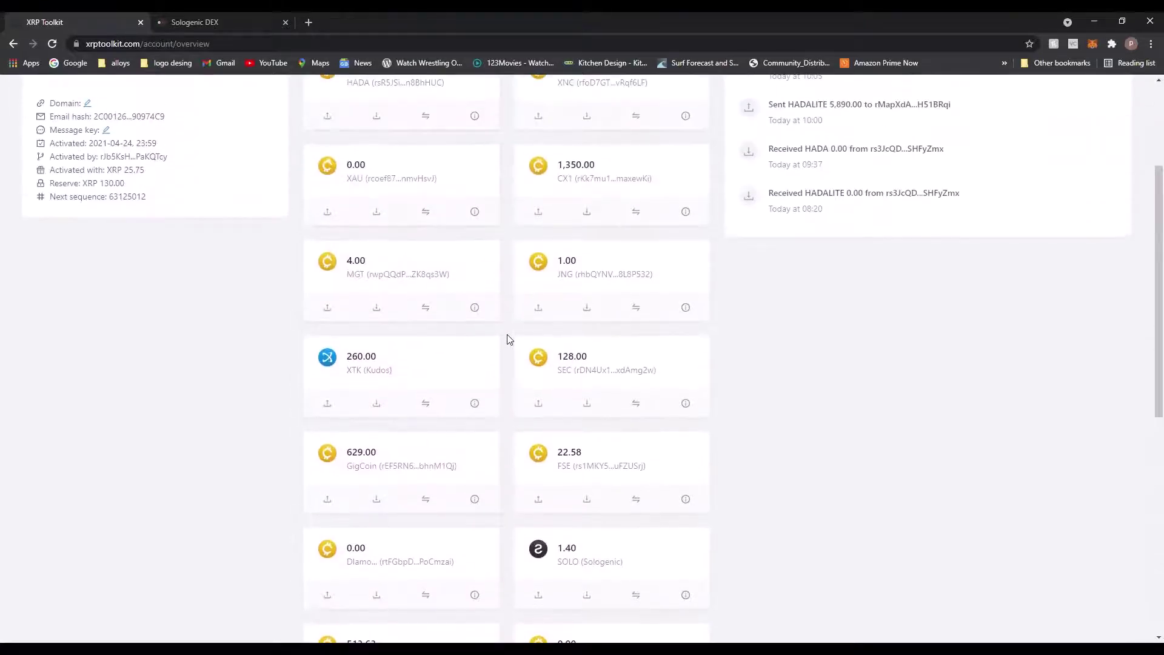
pyautogui.scroll(1, 508, 339)
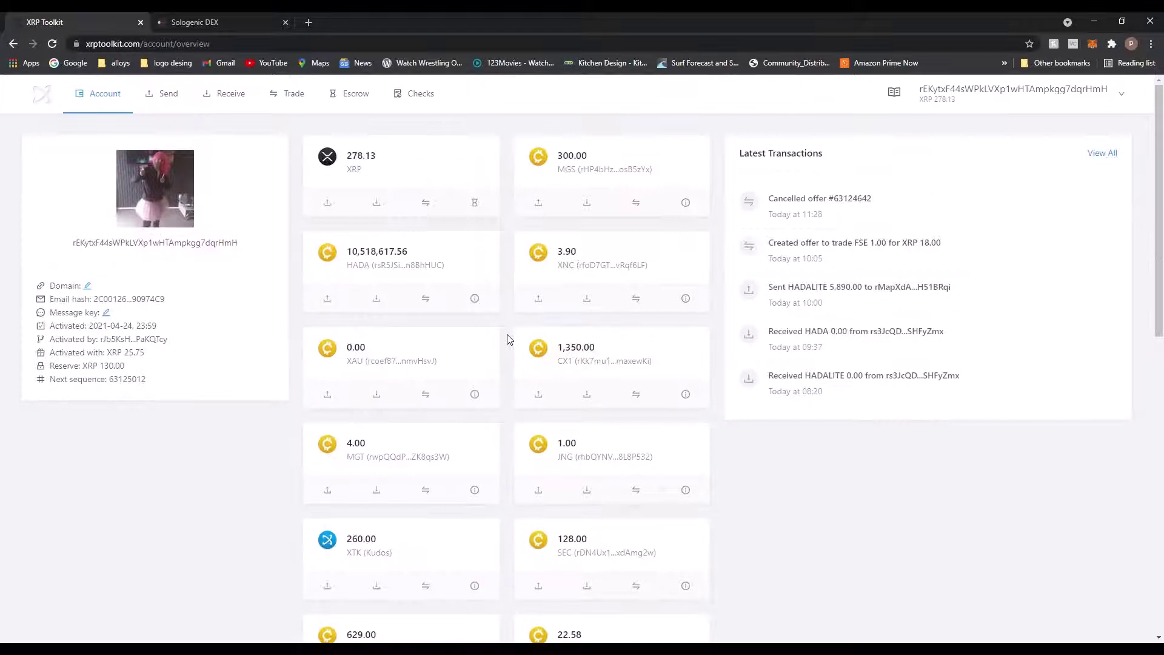
pyautogui.scroll(-3, 508, 339)
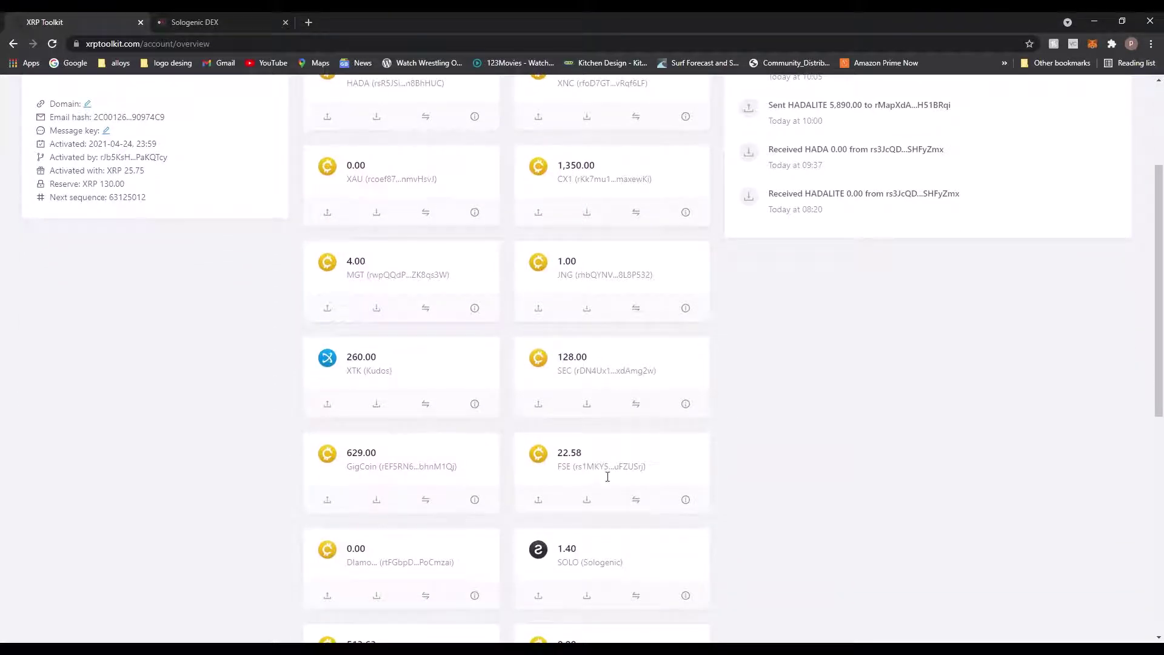
# - Highlight the FSE token name on its card
pyautogui.doubleClick(564, 467)
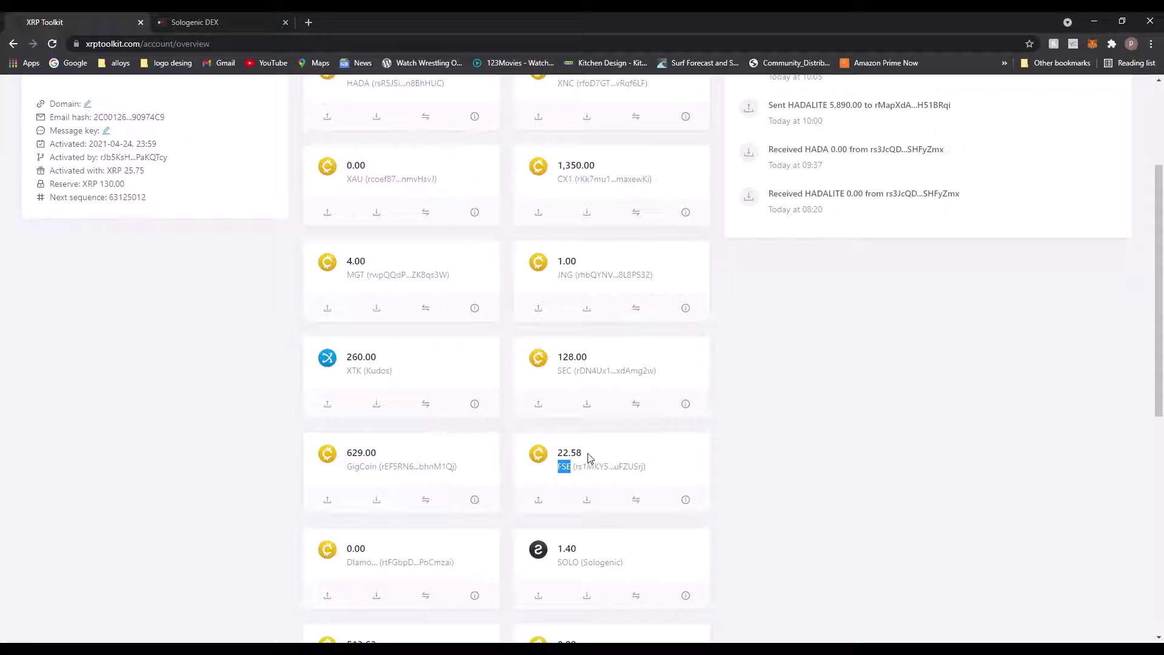
pyautogui.click(577, 474)
pyautogui.doubleClick(565, 473)
pyautogui.click(577, 471)
pyautogui.doubleClick(564, 472)
pyautogui.scroll(3, 588, 474)
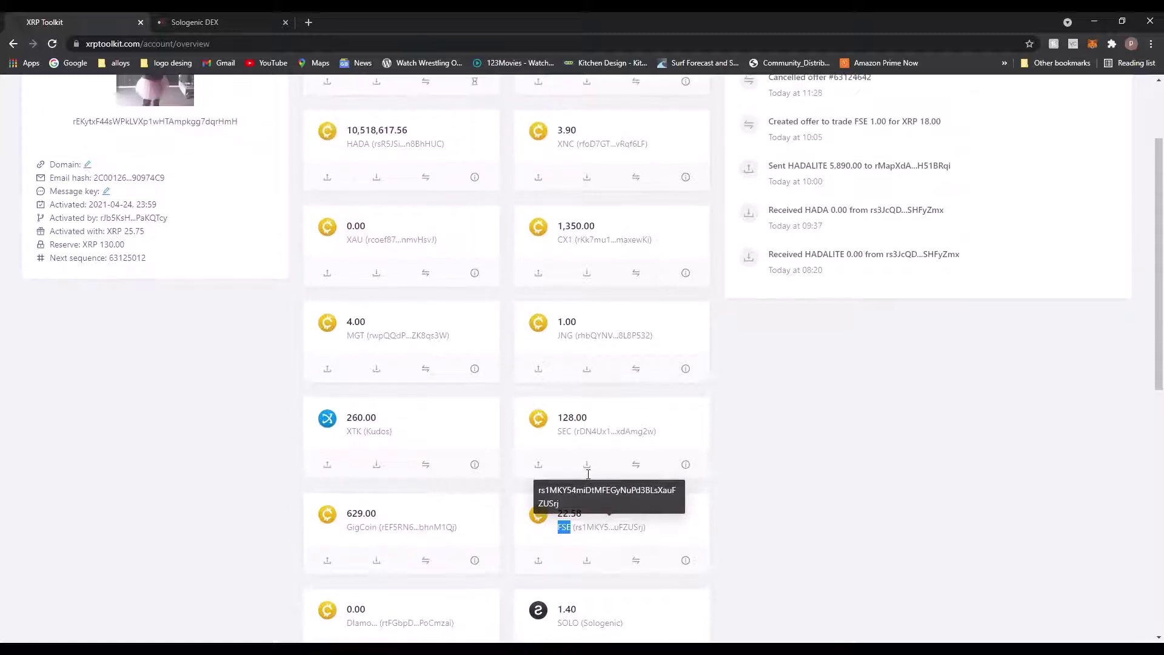
pyautogui.scroll(-2, 588, 474)
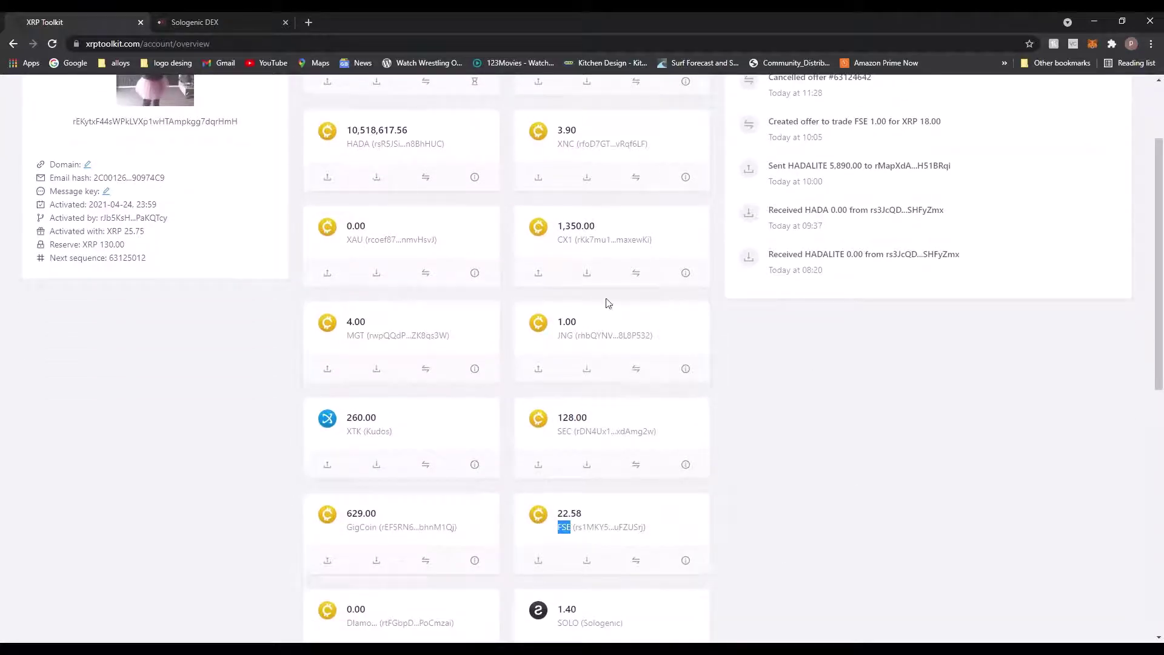
pyautogui.scroll(-1, 533, 488)
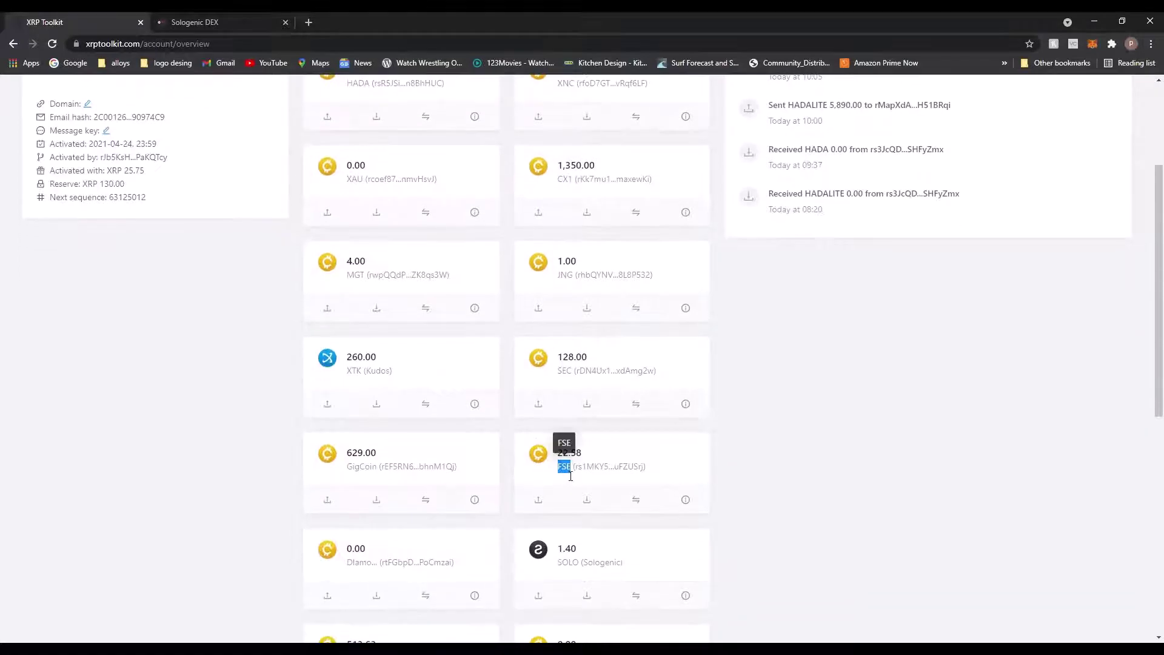
# - Open the Trade page from the FSE card and switch the pair from MGT-XRP to FSE-XRP
pyautogui.click(636, 500)
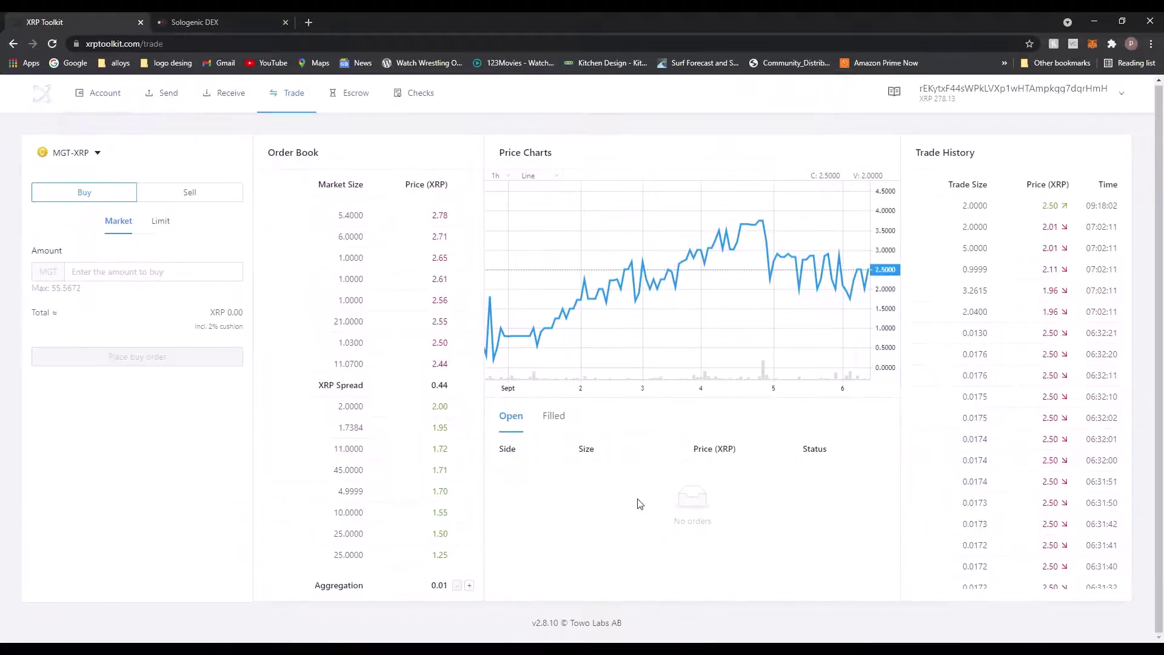
pyautogui.click(85, 157)
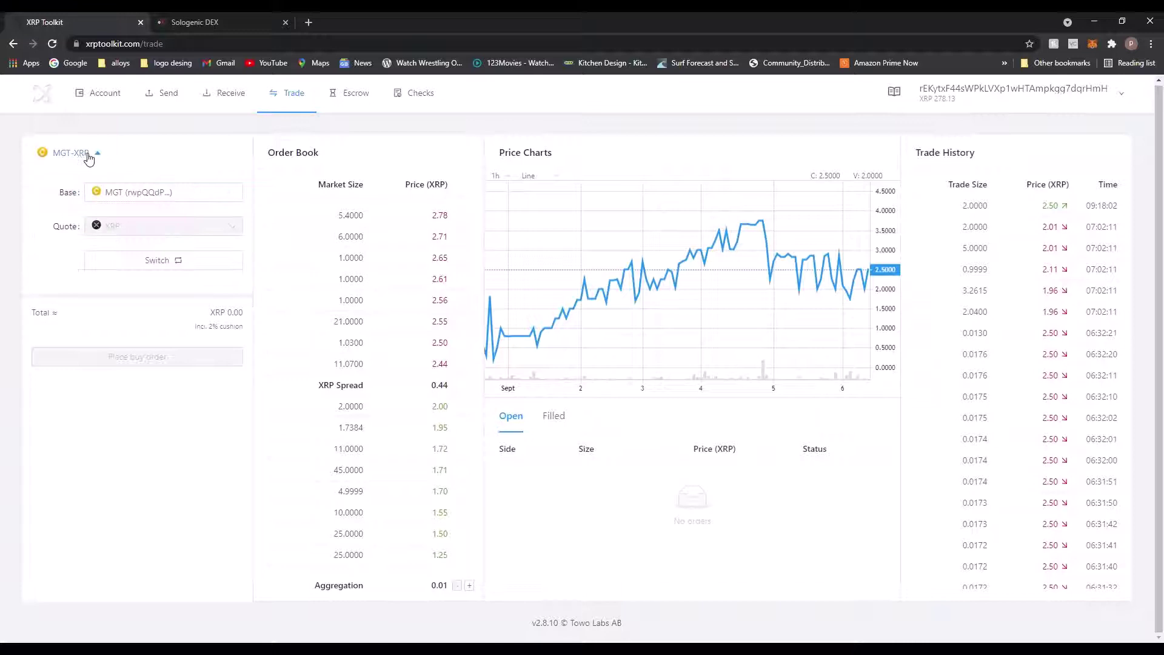
pyautogui.click(146, 197)
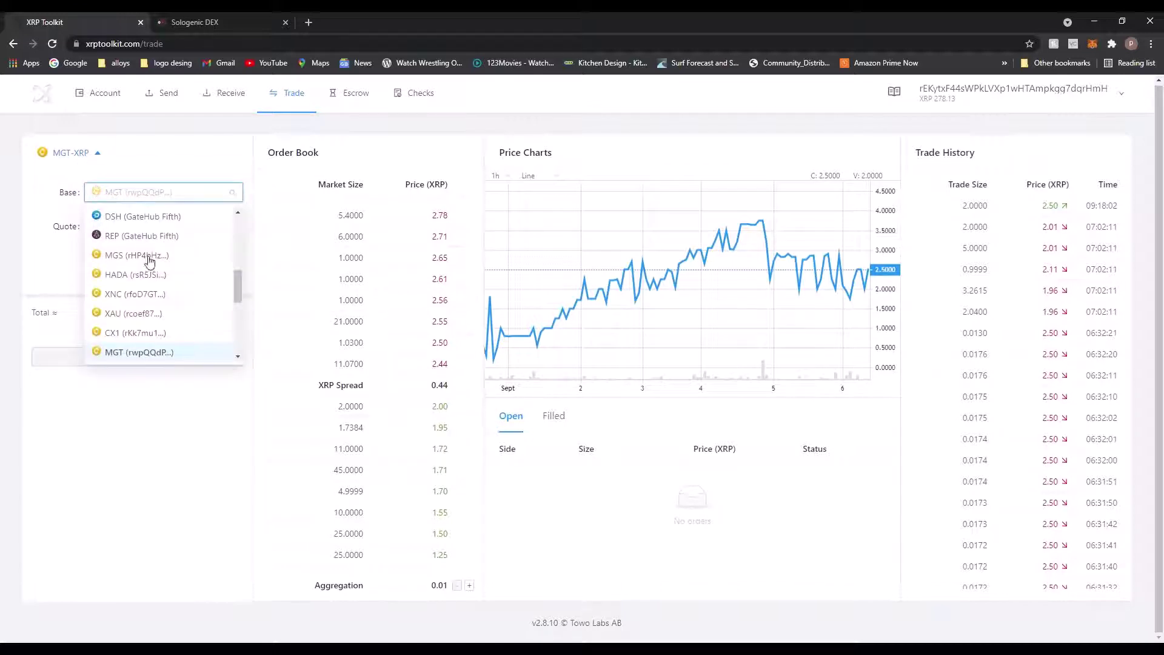
pyautogui.scroll(-2, 152, 267)
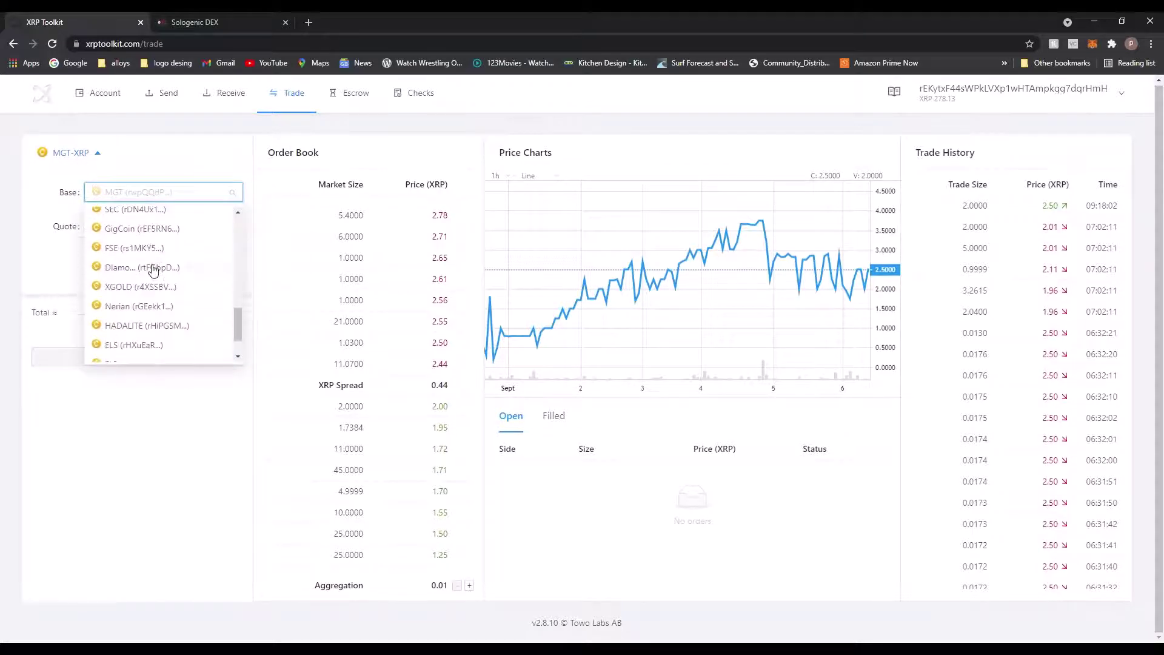
pyautogui.scroll(-2, 152, 273)
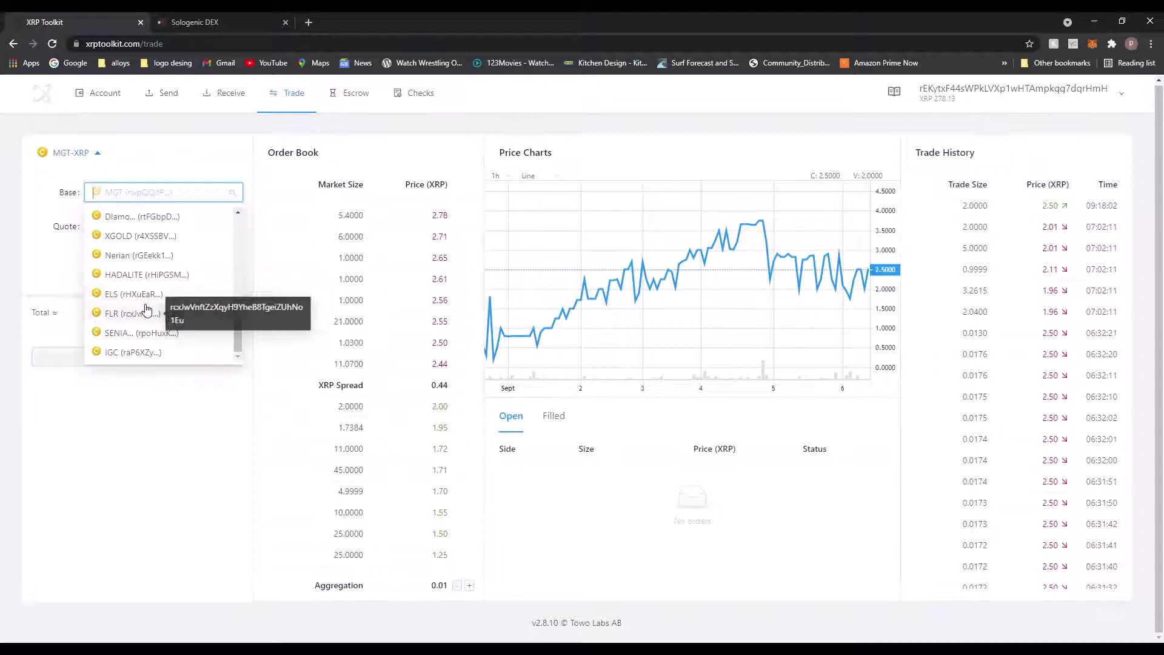
pyautogui.scroll(3, 139, 301)
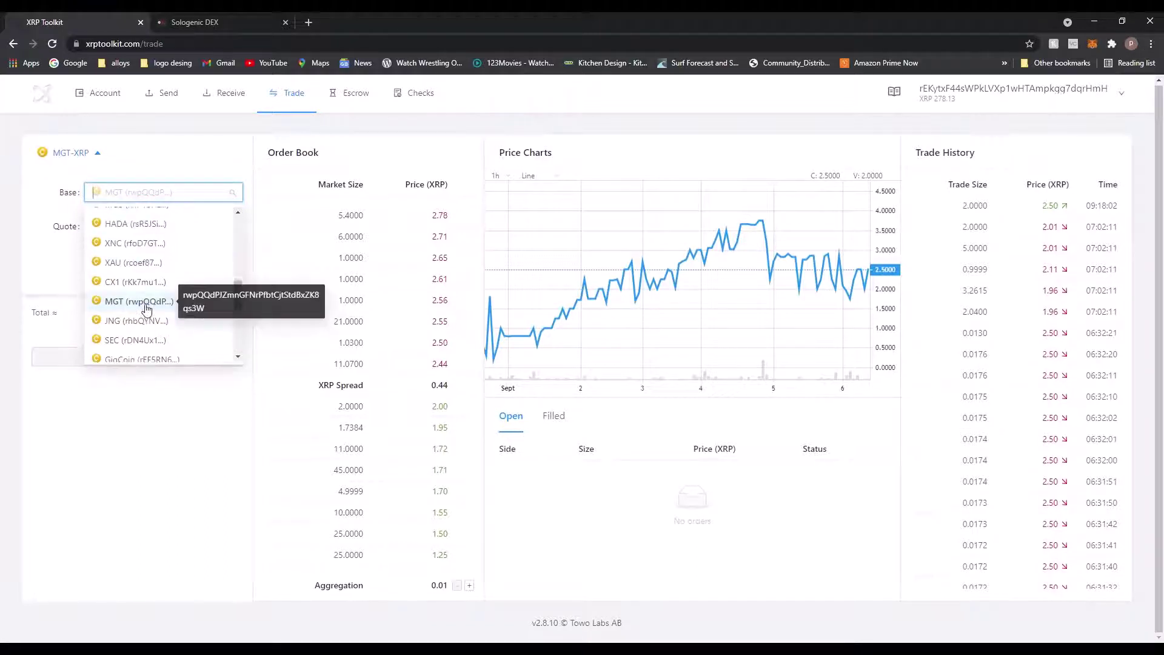
pyautogui.scroll(1, 146, 310)
pyautogui.scroll(5, 146, 309)
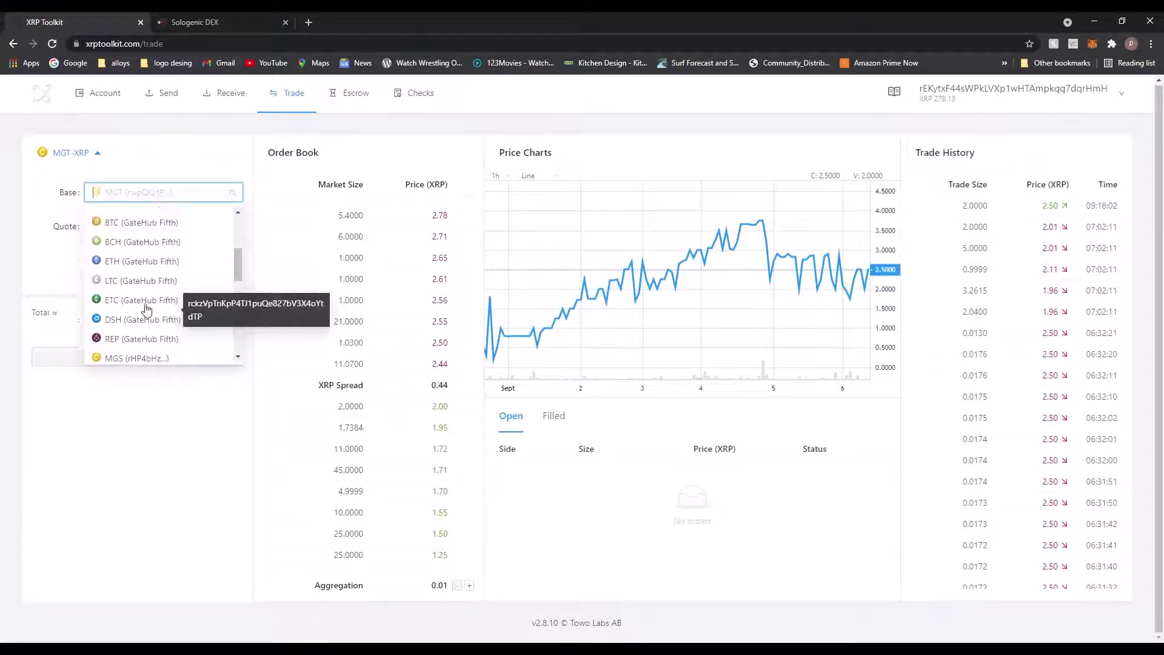
pyautogui.scroll(-6, 146, 309)
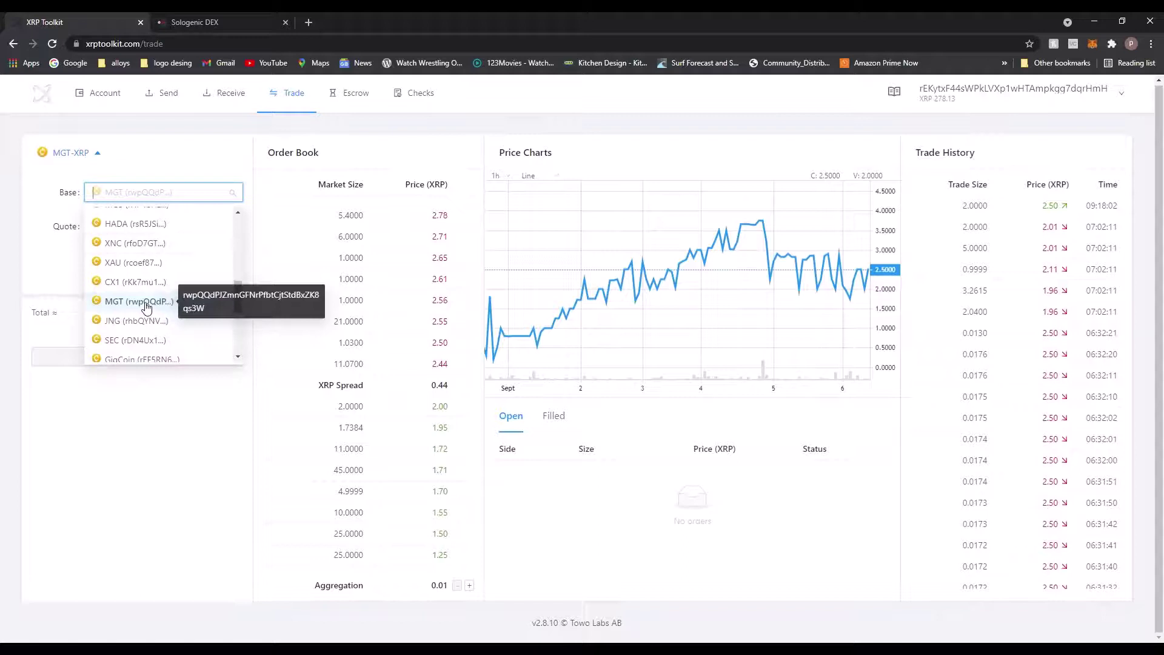
pyautogui.scroll(-3, 143, 312)
pyautogui.click(132, 320)
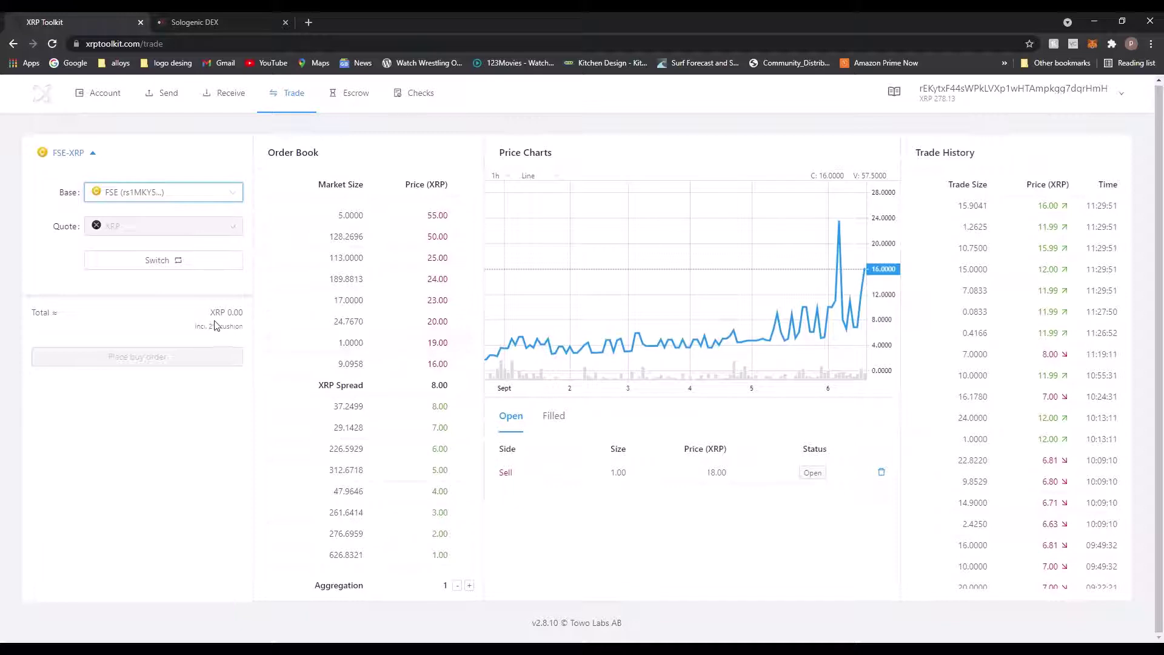
# - Switch to a limit order and paste 9.0958 from the order book as the FSE amount
pyautogui.click(185, 318)
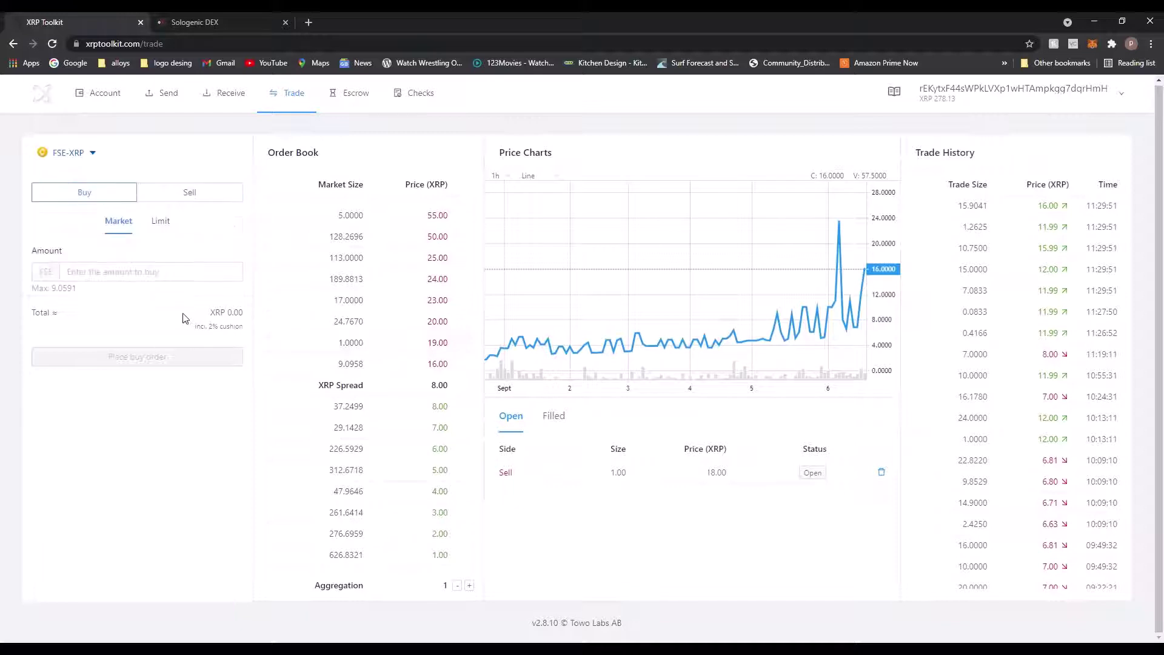
pyautogui.click(167, 226)
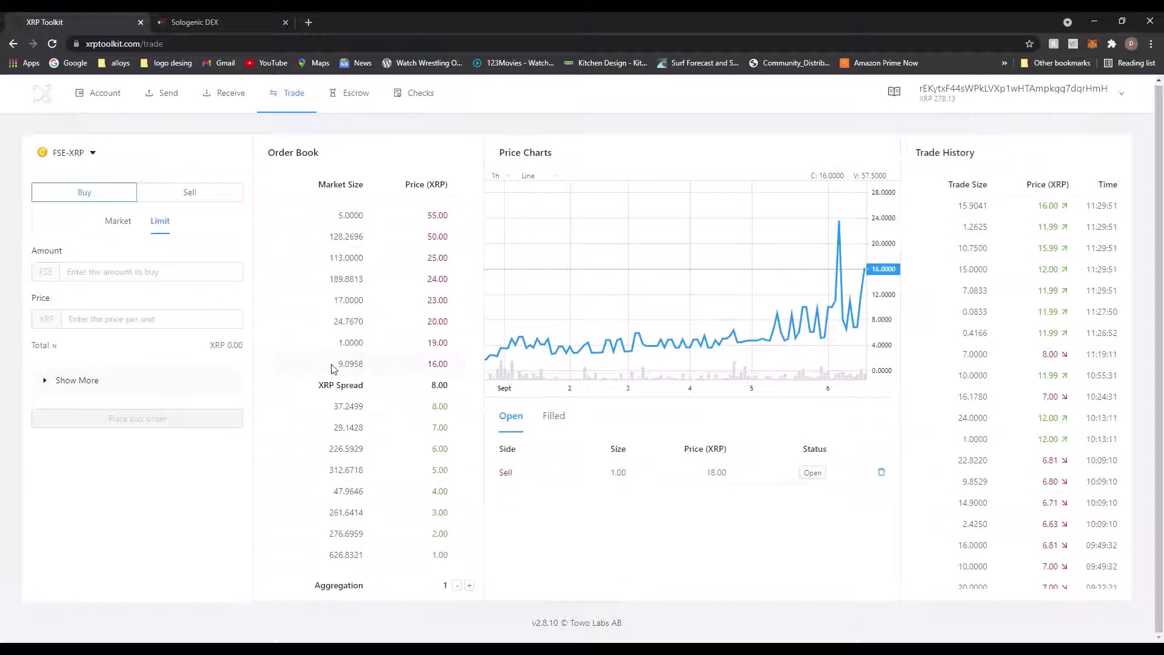
pyautogui.moveTo(335, 364)
pyautogui.mouseDown()
pyautogui.moveTo(455, 366)
pyautogui.moveTo(335, 368)
pyautogui.moveTo(364, 369)
pyautogui.moveTo(345, 371)
pyautogui.mouseUp()
pyautogui.hotkey('ctrl', 'c')
pyautogui.click(103, 280)
pyautogui.hotkey('ctrl', 'v')
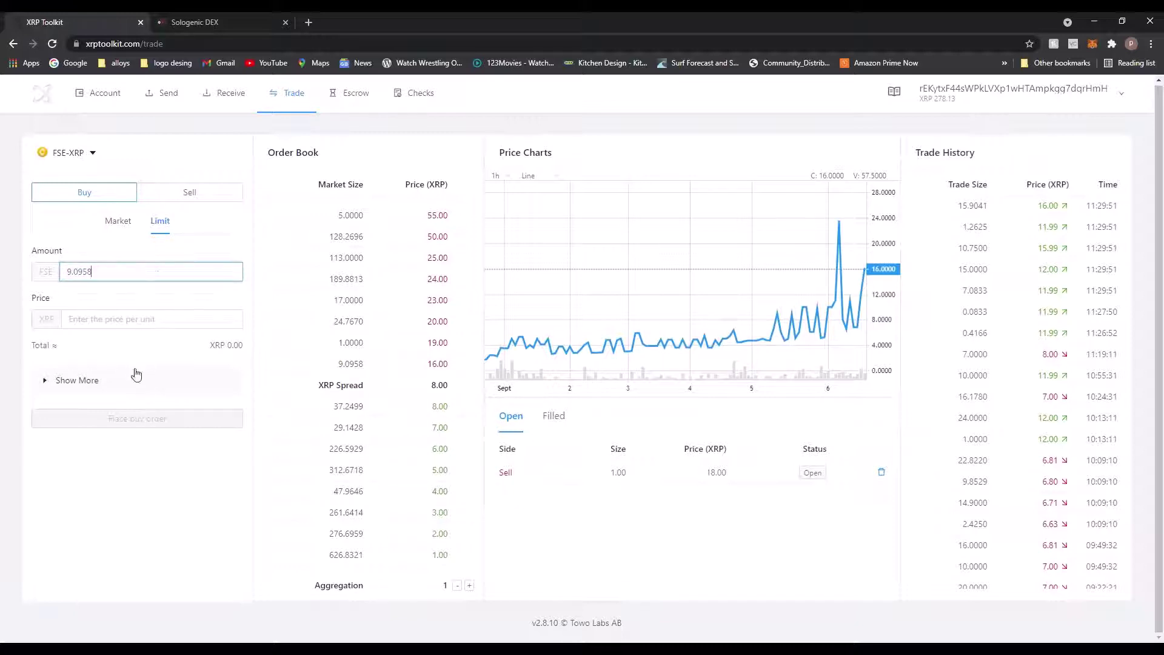
# - Enter a 16 XRP price, then delete it again
pyautogui.click(137, 325)
pyautogui.write('16')
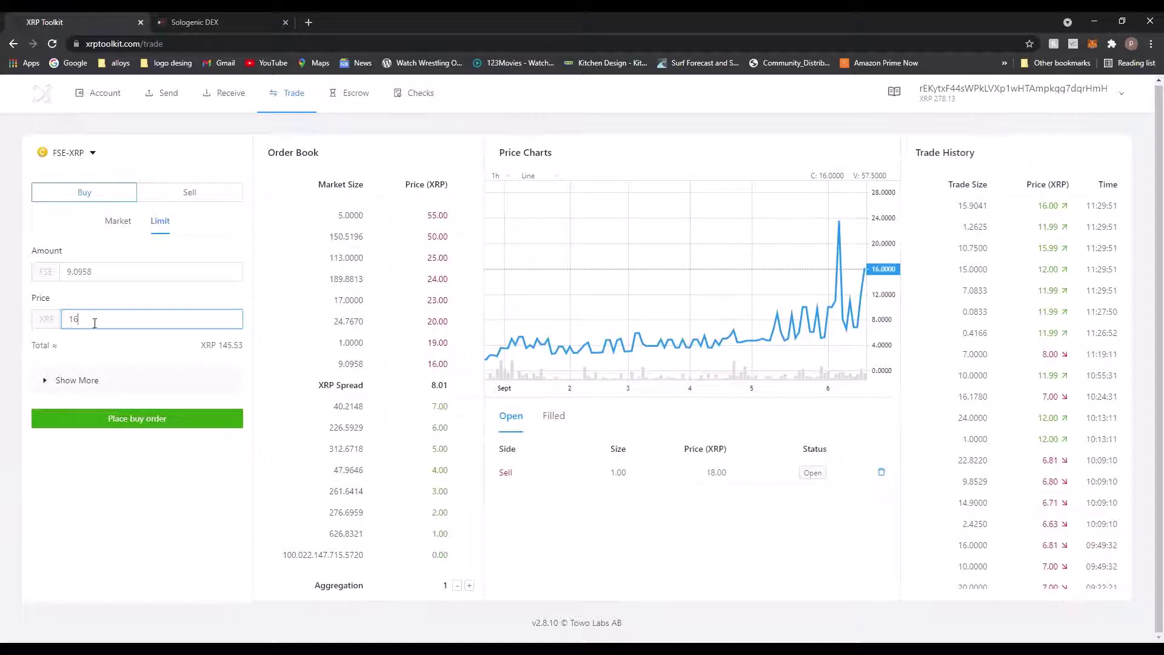
pyautogui.press('BackSpace')
pyautogui.press('BackSpace')
pyautogui.click(106, 273)
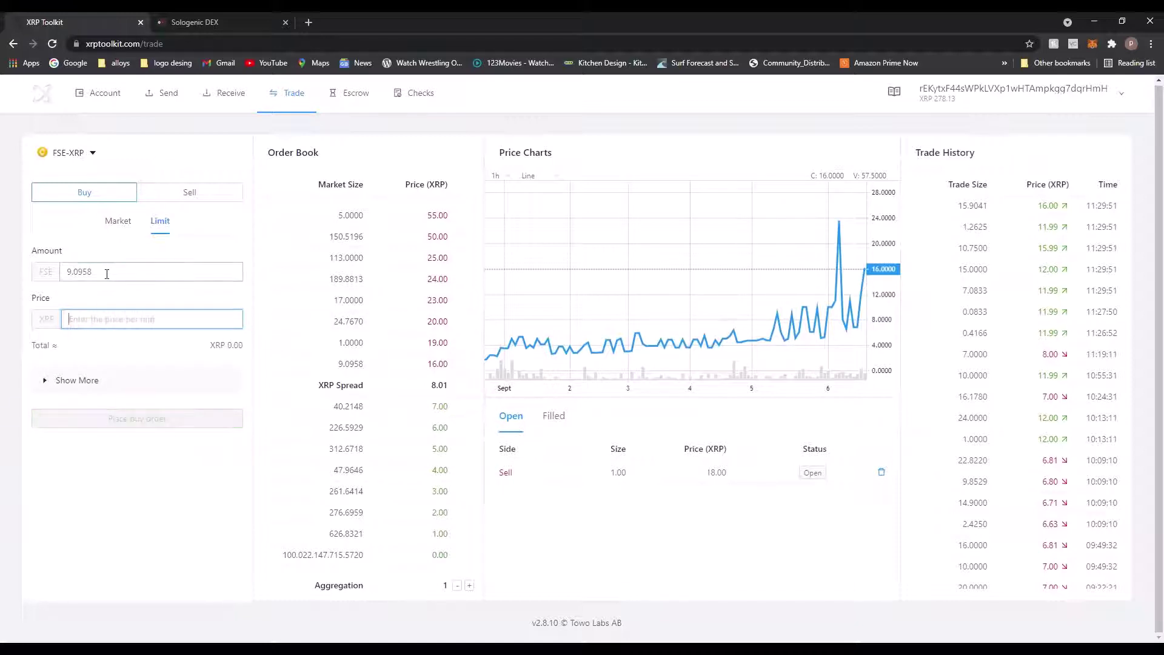
# - Switch the form to Sell and enter 1 FSE at 20 XRP per unit
pyautogui.press('BackSpace')
pyautogui.press('BackSpace')
pyautogui.press('BackSpace')
pyautogui.press('BackSpace')
pyautogui.press('BackSpace')
pyautogui.press('BackSpace')
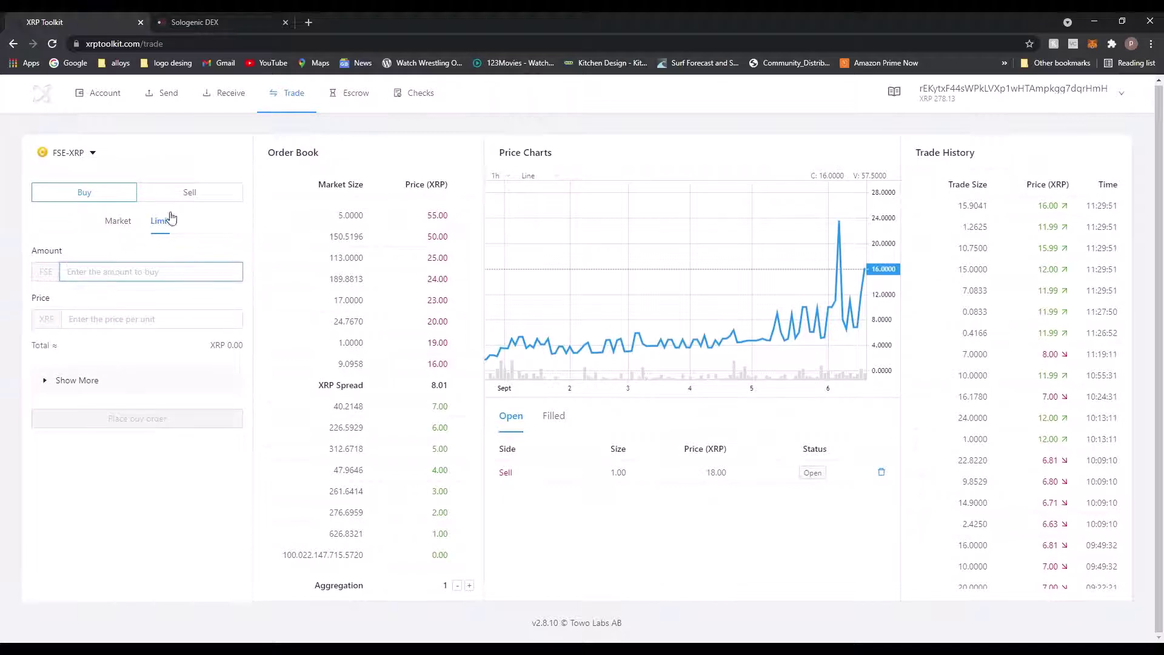
pyautogui.click(190, 193)
pyautogui.click(92, 271)
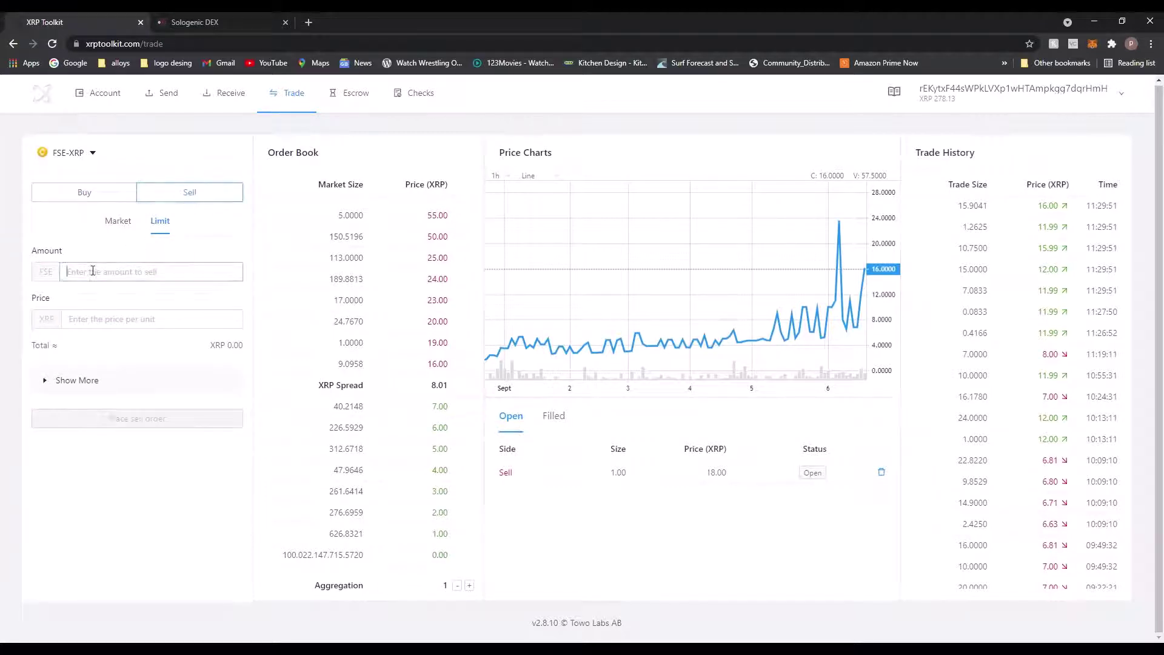
pyautogui.write('1')
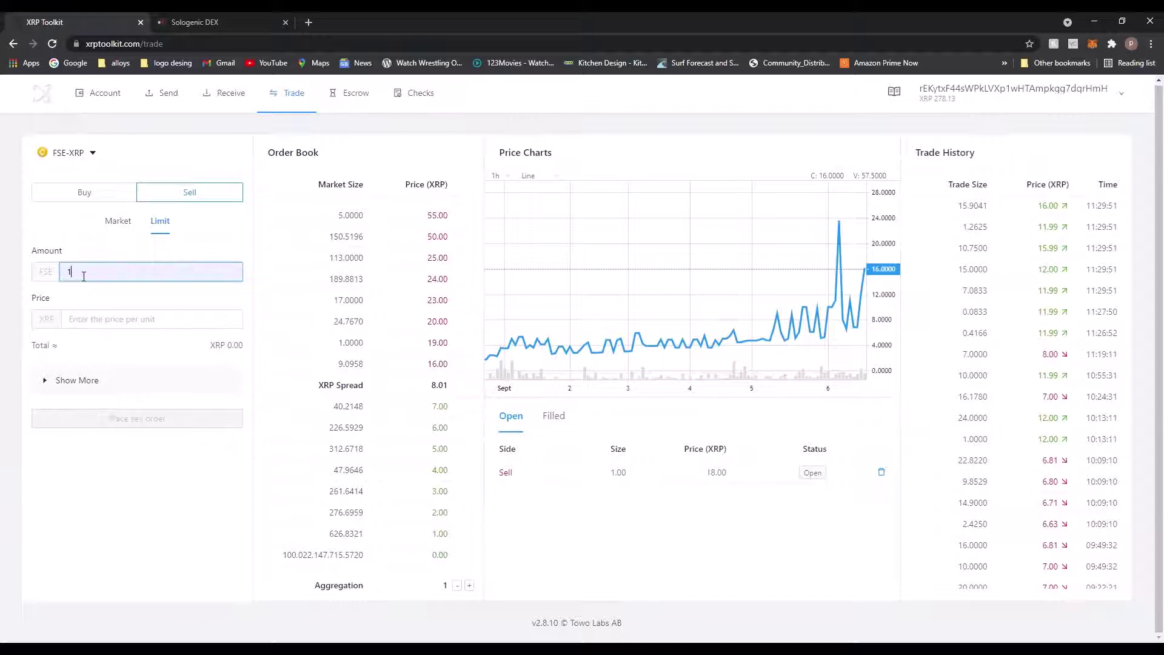
pyautogui.click(86, 327)
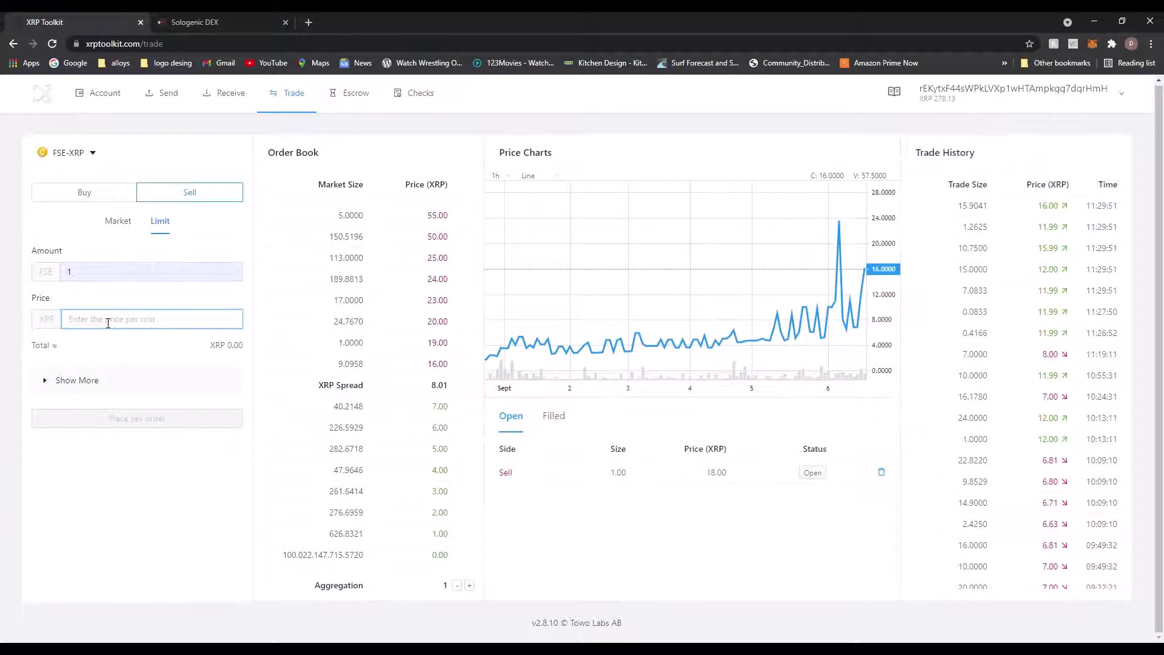
pyautogui.write('20')
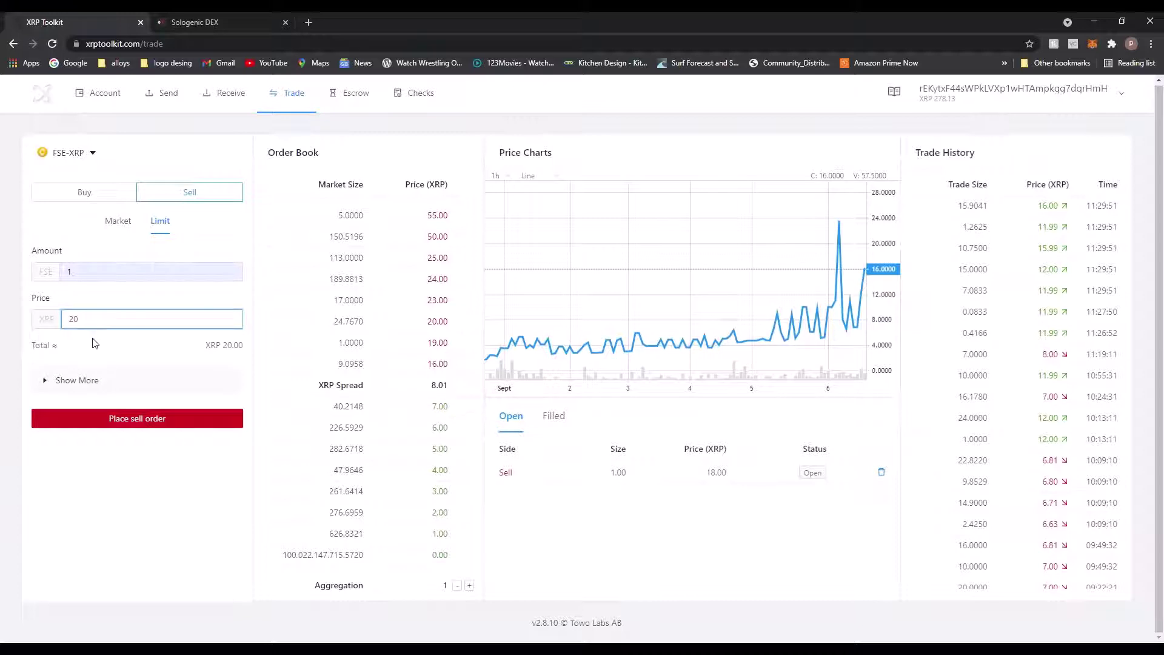
pyautogui.click(77, 276)
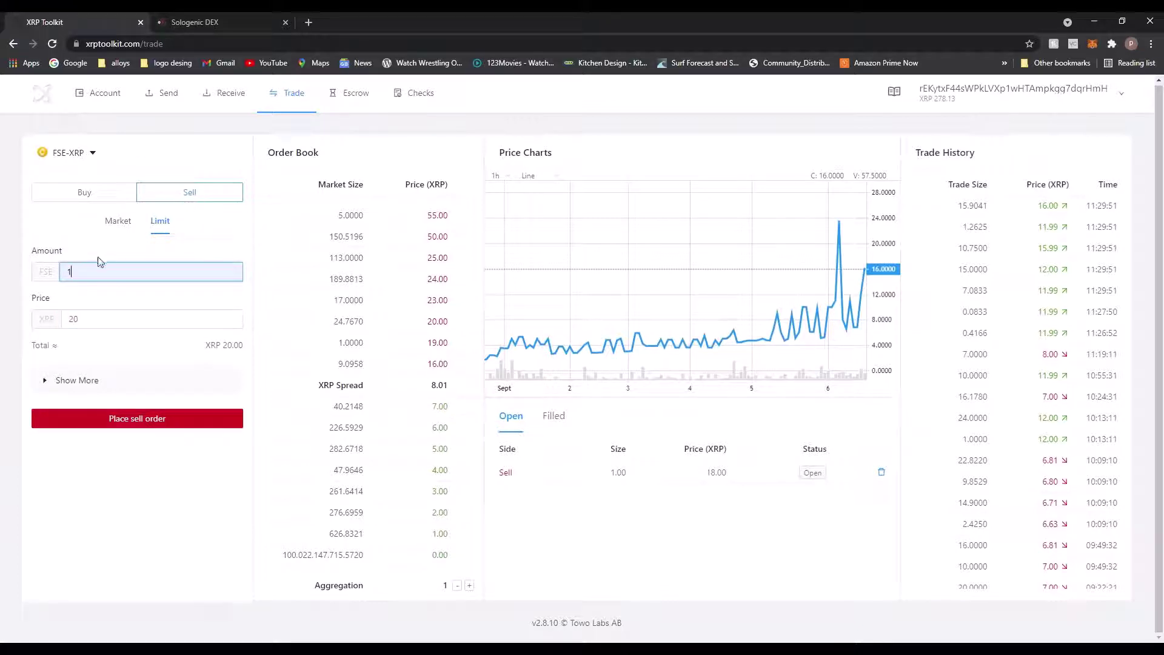
pyautogui.click(91, 328)
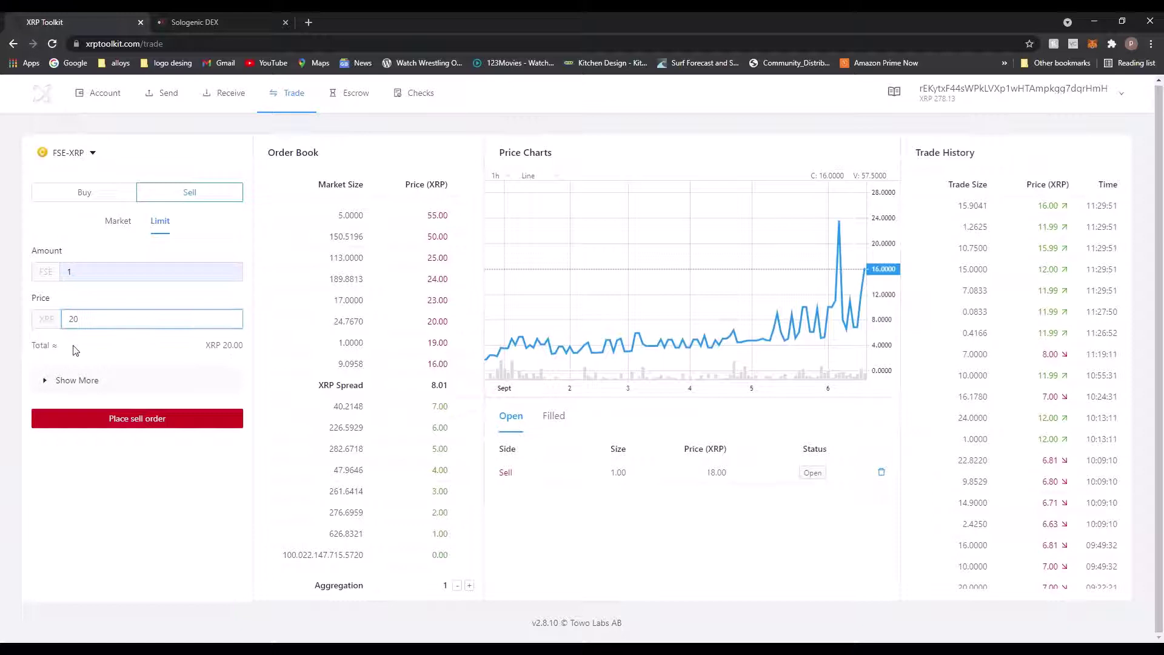
pyautogui.click(58, 353)
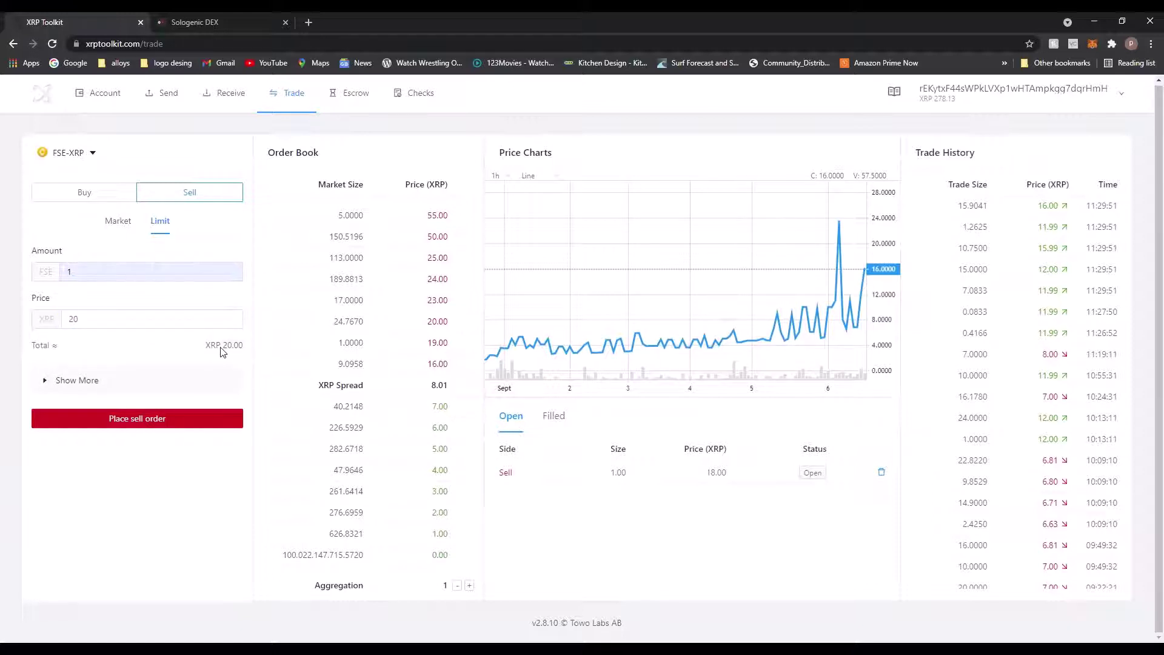
# - Show the Good Til Cancelled and Standard execution options, then inspect the existing 18.00 XRP order
pyautogui.click(94, 382)
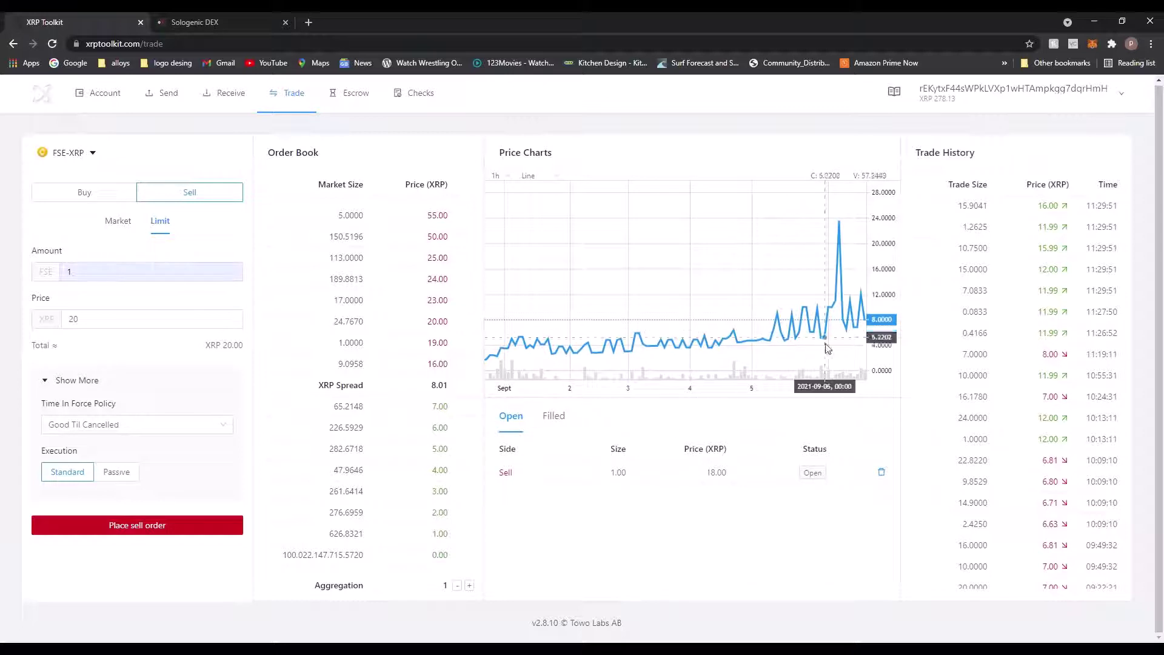
pyautogui.moveTo(498, 476); pyautogui.dragTo(735, 478)
pyautogui.click(735, 478)
pyautogui.doubleClick(718, 473)
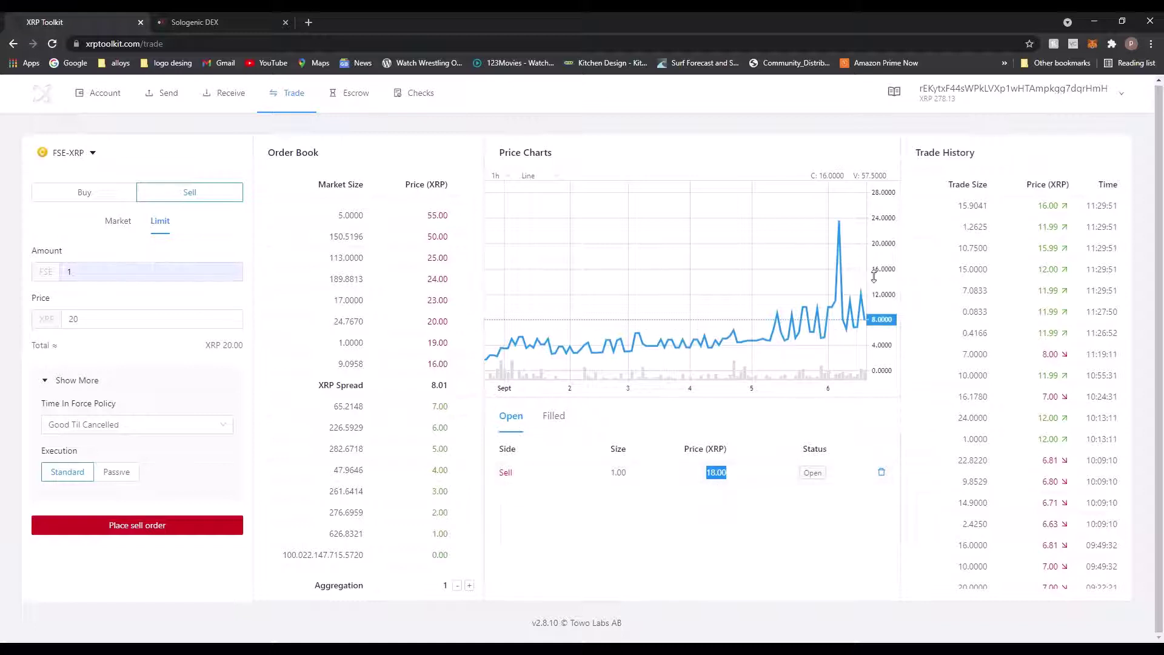
pyautogui.click(726, 478)
# - Try sell amounts of 2 and 3 FSE, then restore the amount to 1
pyautogui.click(78, 278)
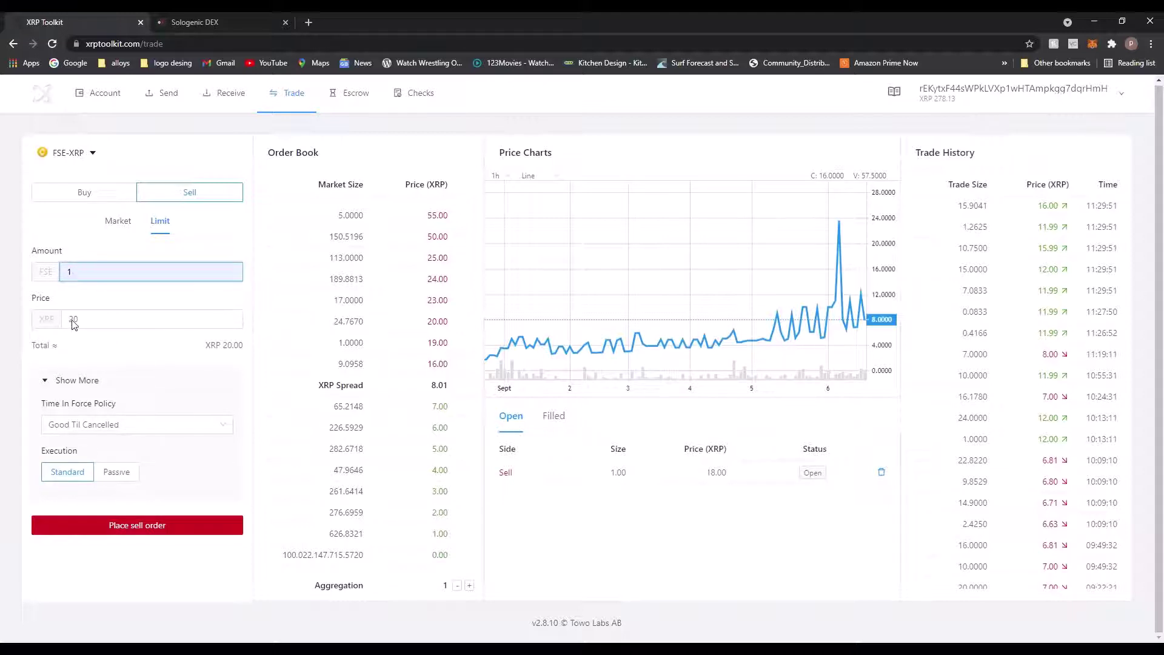
pyautogui.click(106, 325)
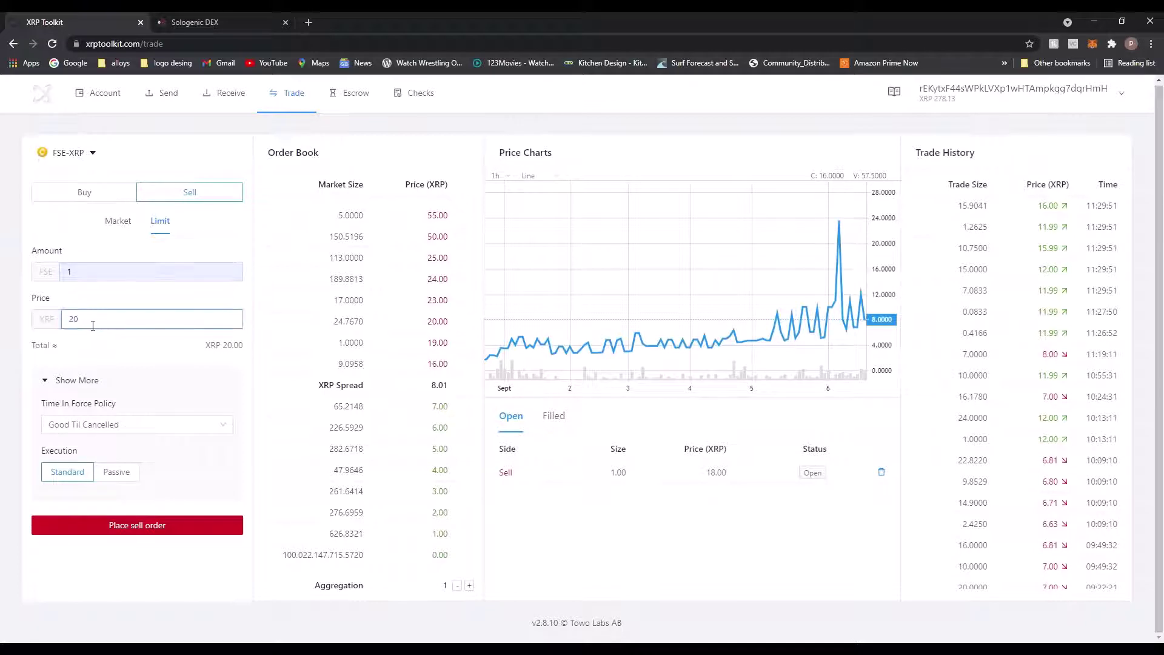
pyautogui.click(78, 278)
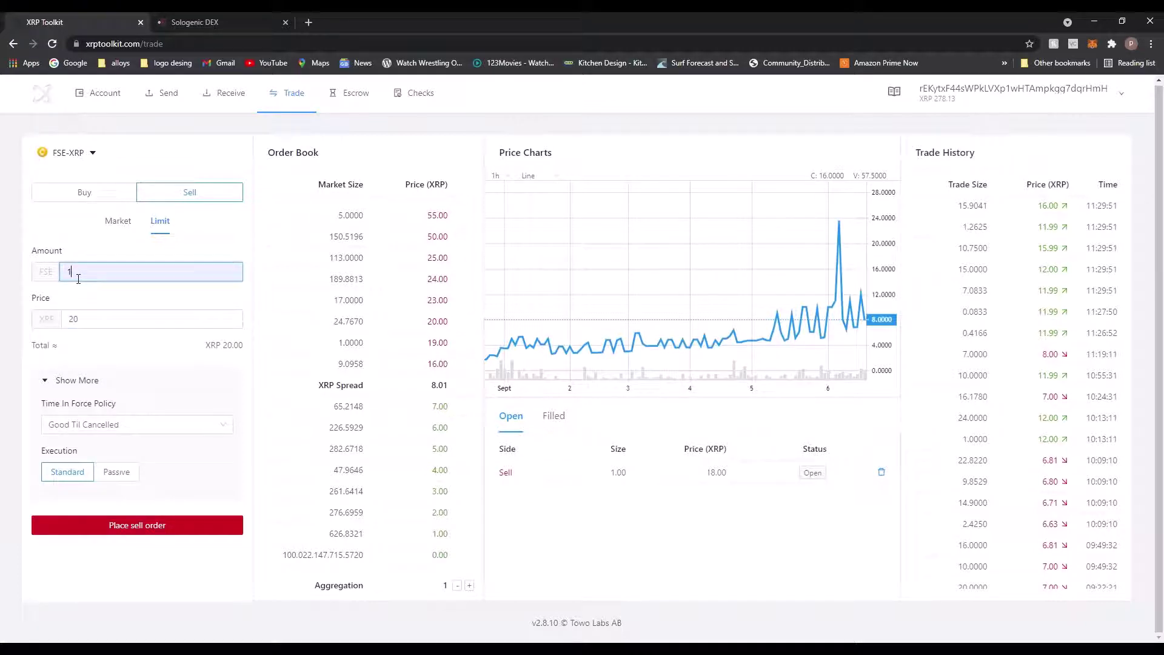
pyautogui.press('BackSpace')
pyautogui.write('2')
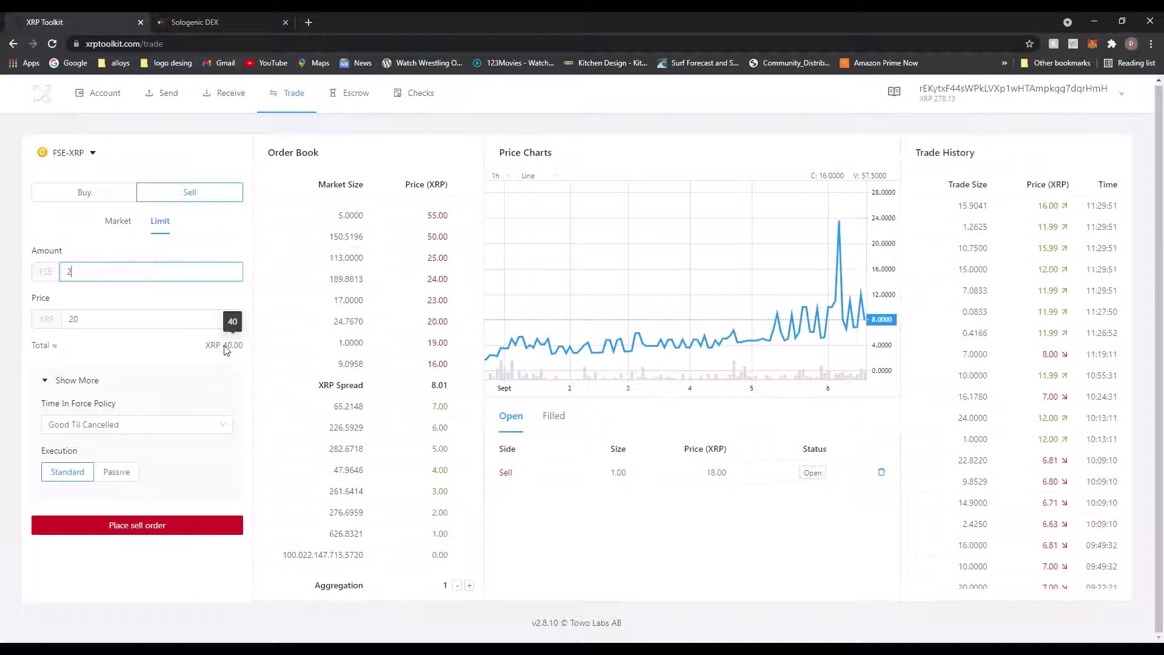
pyautogui.press('BackSpace')
pyautogui.write('3')
pyautogui.click(74, 319)
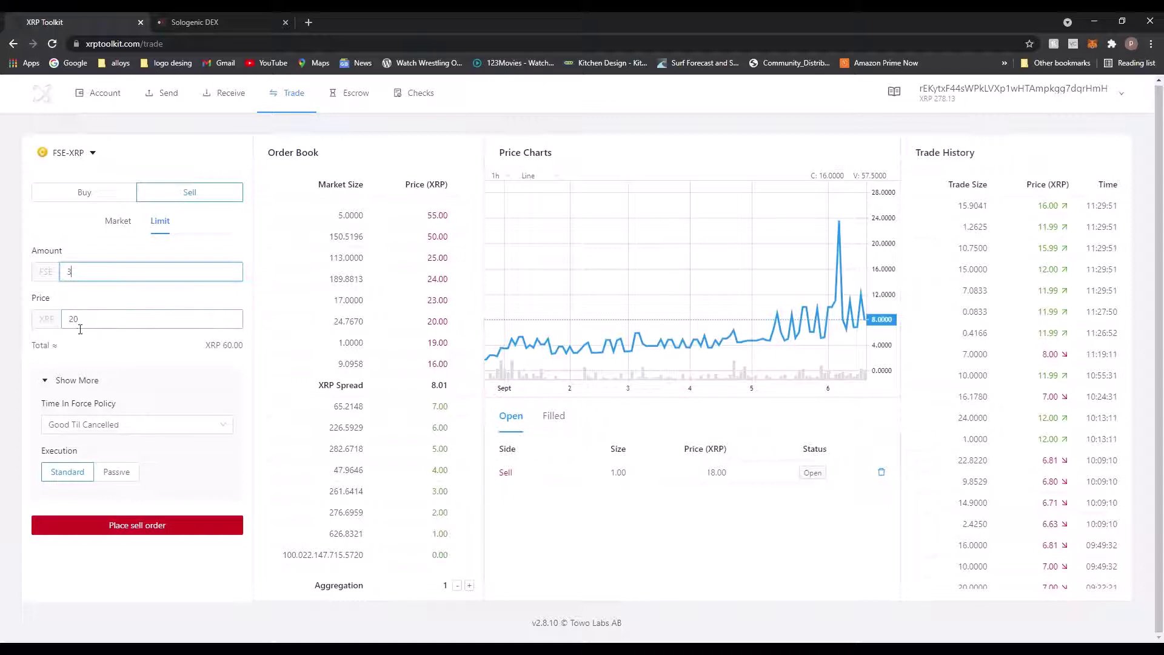
pyautogui.click(80, 276)
pyautogui.press('BackSpace')
pyautogui.write('1')
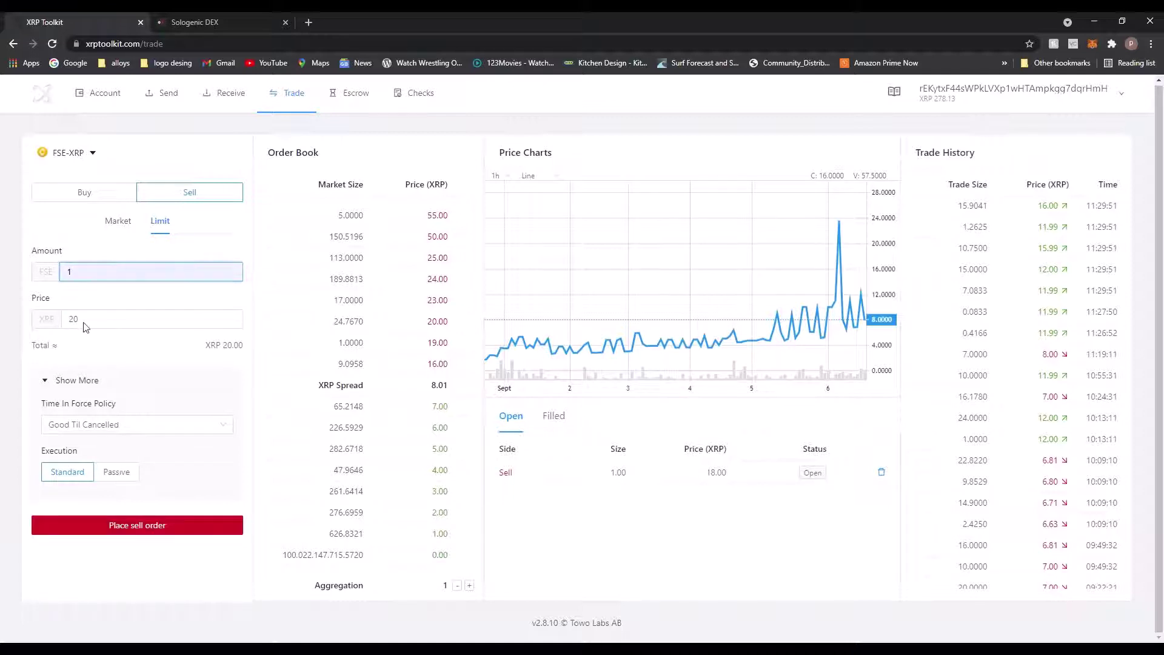
pyautogui.click(88, 327)
pyautogui.click(117, 347)
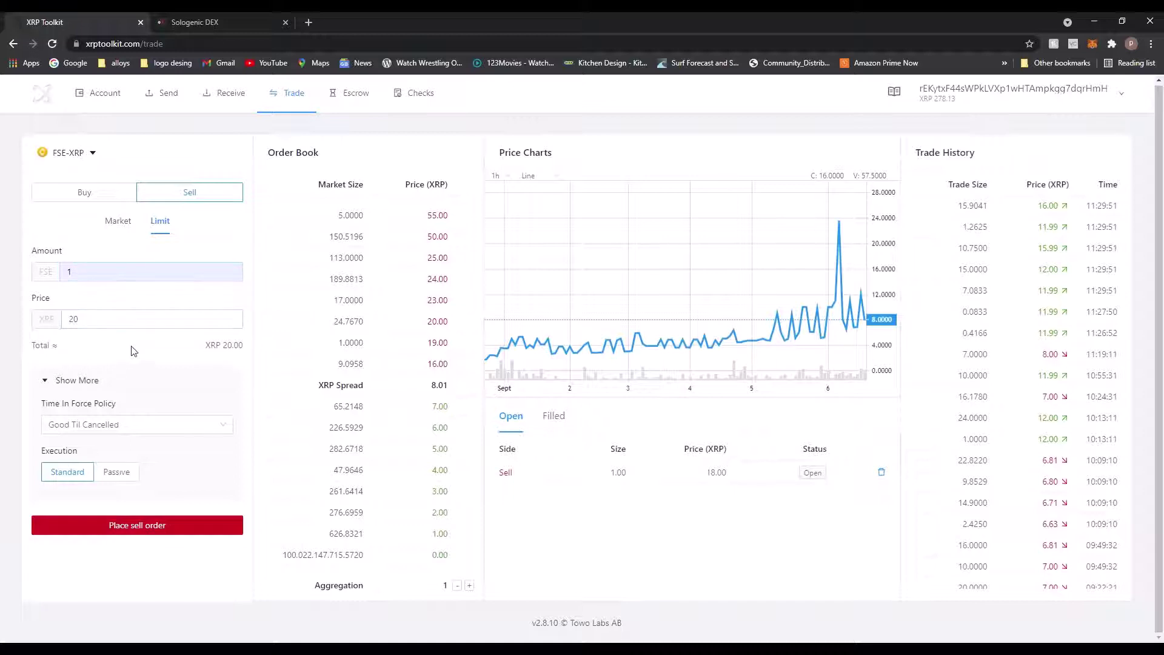
# - Change the price from 20 to 18, then to 17 XRP
pyautogui.click(96, 319)
pyautogui.press('BackSpace')
pyautogui.press('BackSpace')
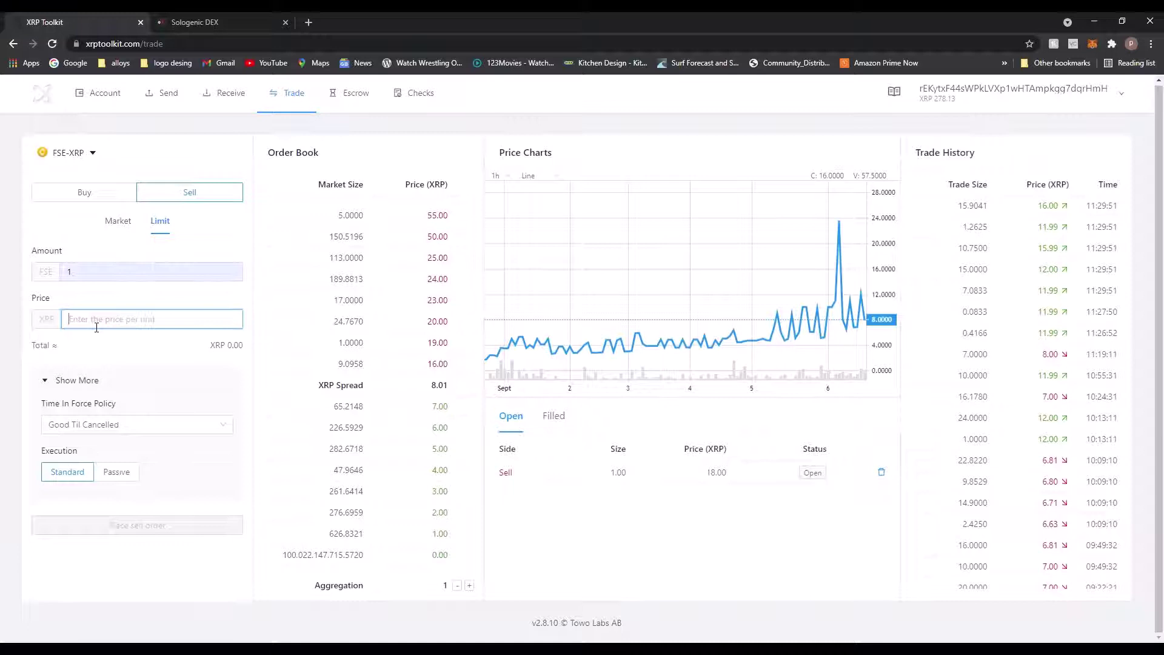
pyautogui.write('18')
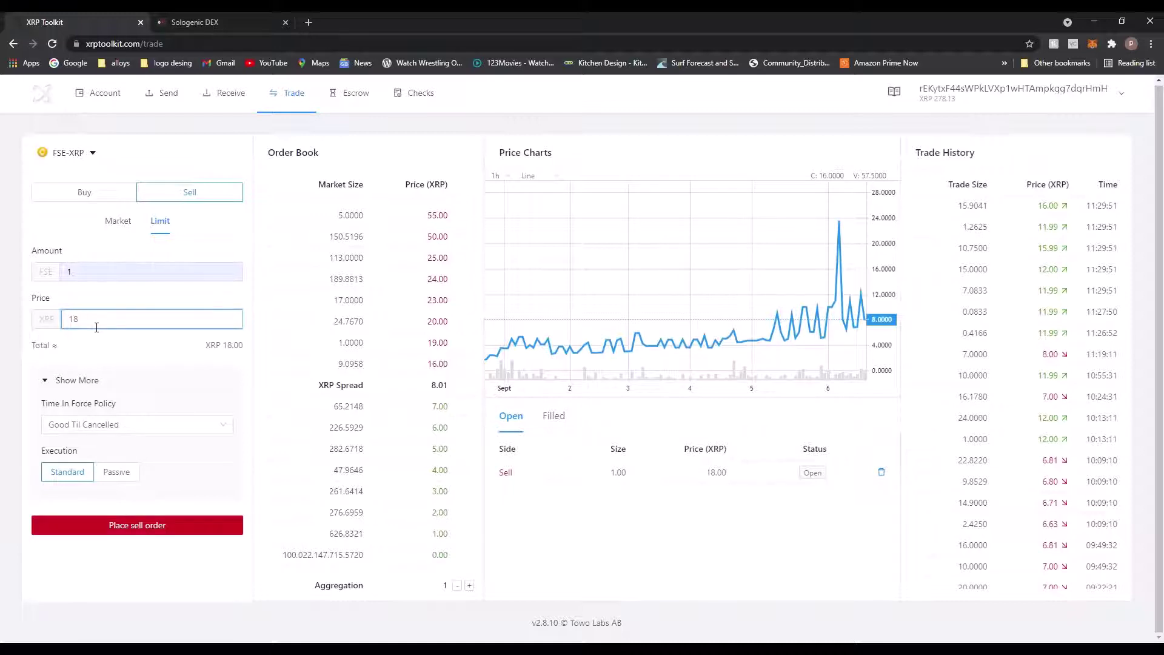
pyautogui.press('BackSpace')
pyautogui.write('7')
# - Submit the sell order and check the confirmation's 1 FSE given for 17 XRP
pyautogui.click(162, 532)
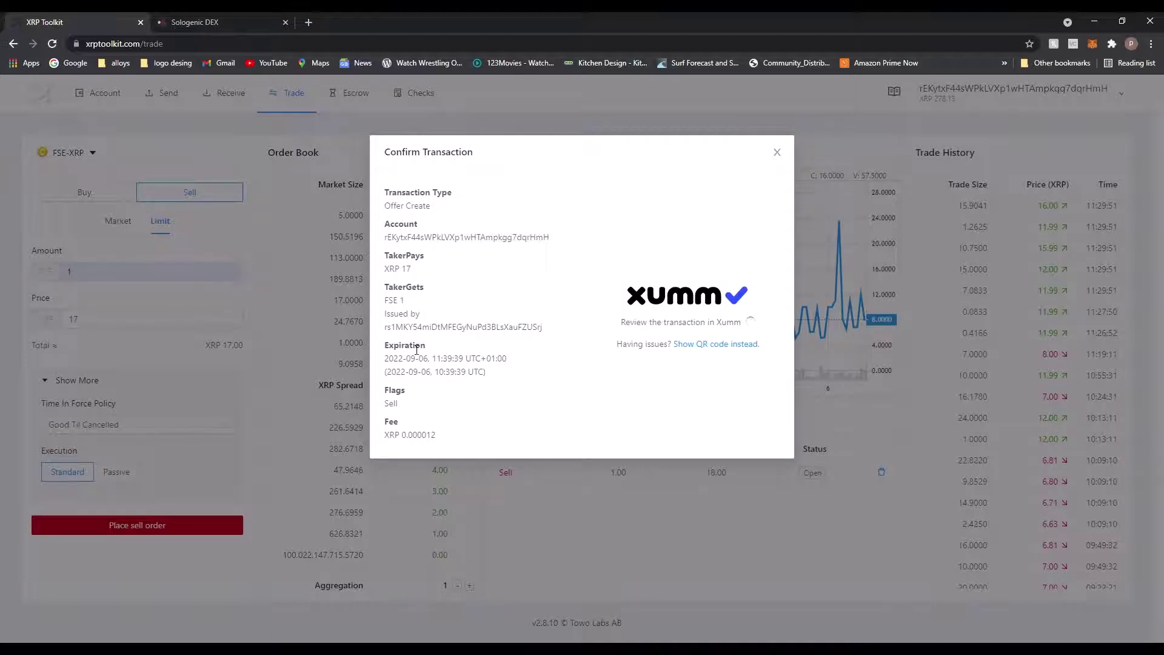
pyautogui.doubleClick(405, 288)
pyautogui.click(429, 297)
pyautogui.moveTo(407, 305); pyautogui.dragTo(415, 273)
pyautogui.click(415, 273)
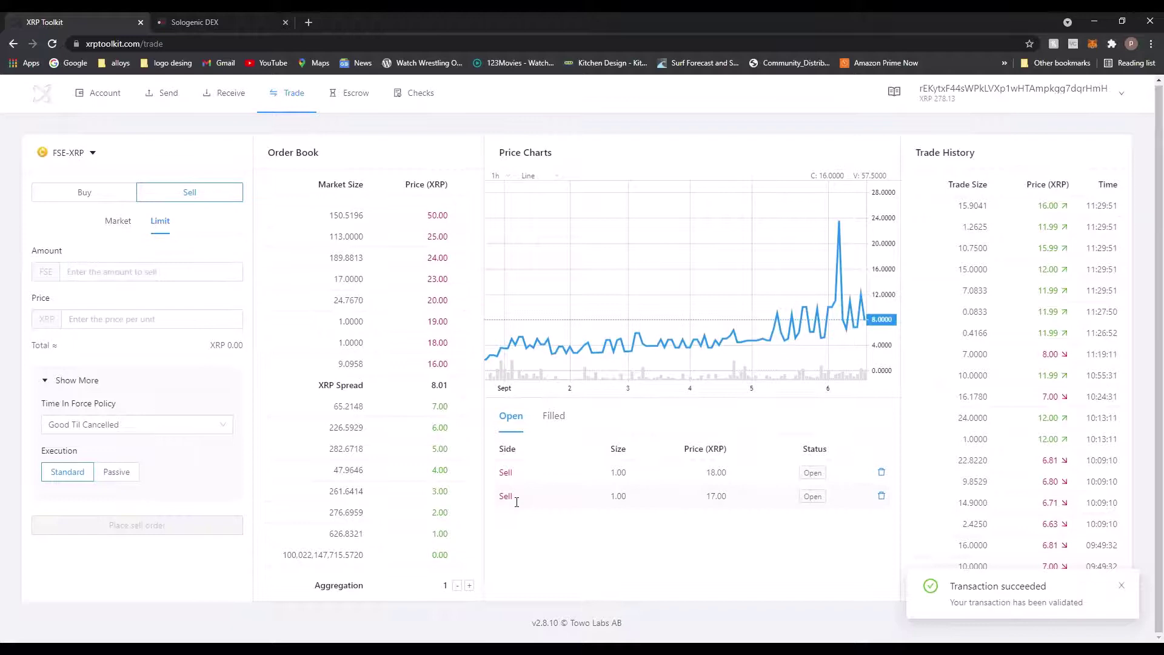
pyautogui.moveTo(500, 501)
pyautogui.mouseDown()
pyautogui.moveTo(759, 503)
pyautogui.moveTo(499, 500)
pyautogui.mouseUp()
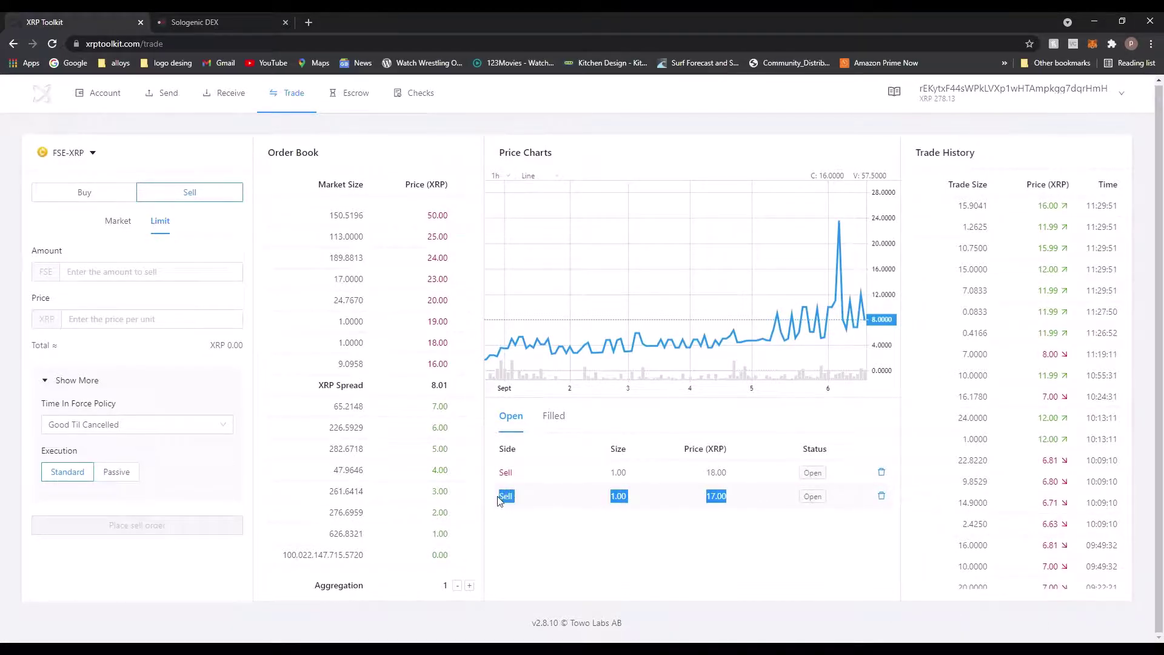
pyautogui.click(621, 499)
pyautogui.moveTo(610, 499); pyautogui.dragTo(632, 502)
pyautogui.moveTo(706, 499); pyautogui.dragTo(731, 502)
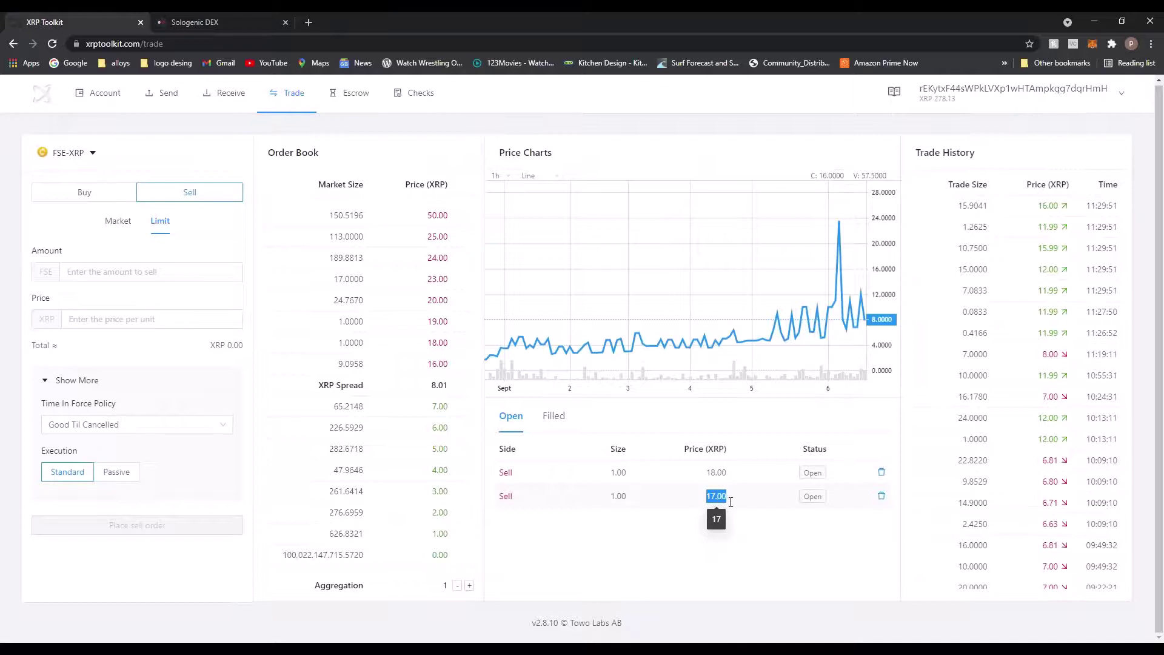
pyautogui.click(729, 502)
pyautogui.doubleClick(728, 501)
pyautogui.doubleClick(722, 475)
pyautogui.doubleClick(727, 502)
pyautogui.click(720, 500)
pyautogui.doubleClick(713, 498)
pyautogui.click(713, 498)
pyautogui.doubleClick(713, 499)
pyautogui.moveTo(627, 496); pyautogui.dragTo(604, 492)
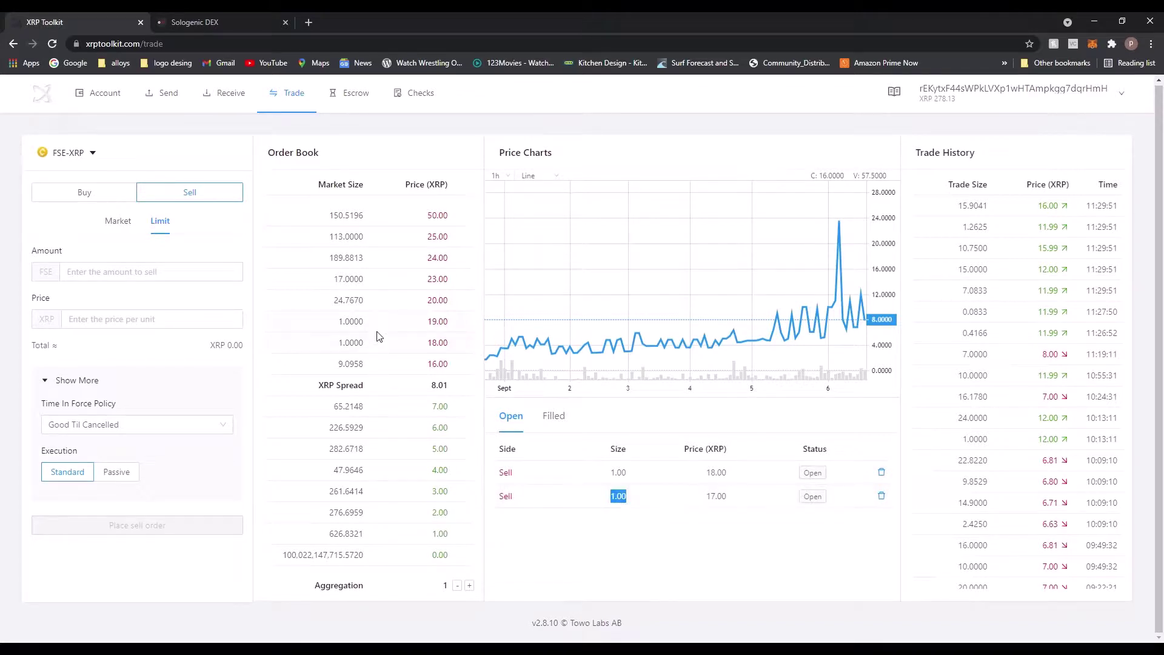
pyautogui.moveTo(358, 340)
pyautogui.click(340, 345)
pyautogui.moveTo(427, 364); pyautogui.dragTo(450, 367)
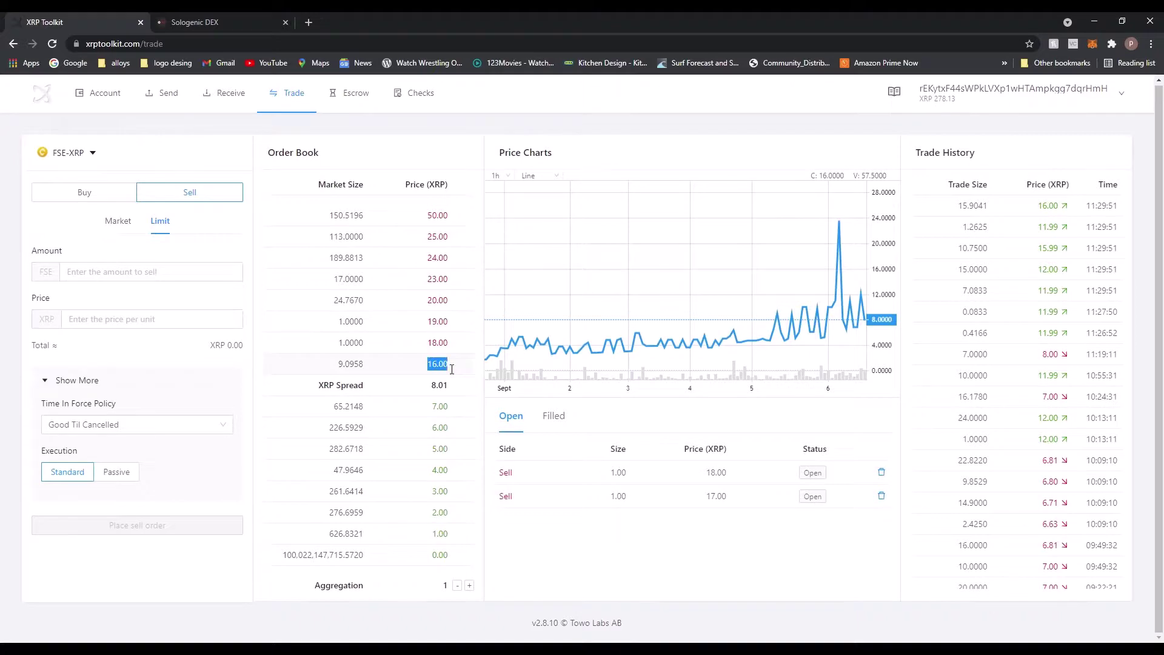
pyautogui.click(434, 285)
pyautogui.moveTo(425, 329); pyautogui.dragTo(449, 332)
pyautogui.click(437, 331)
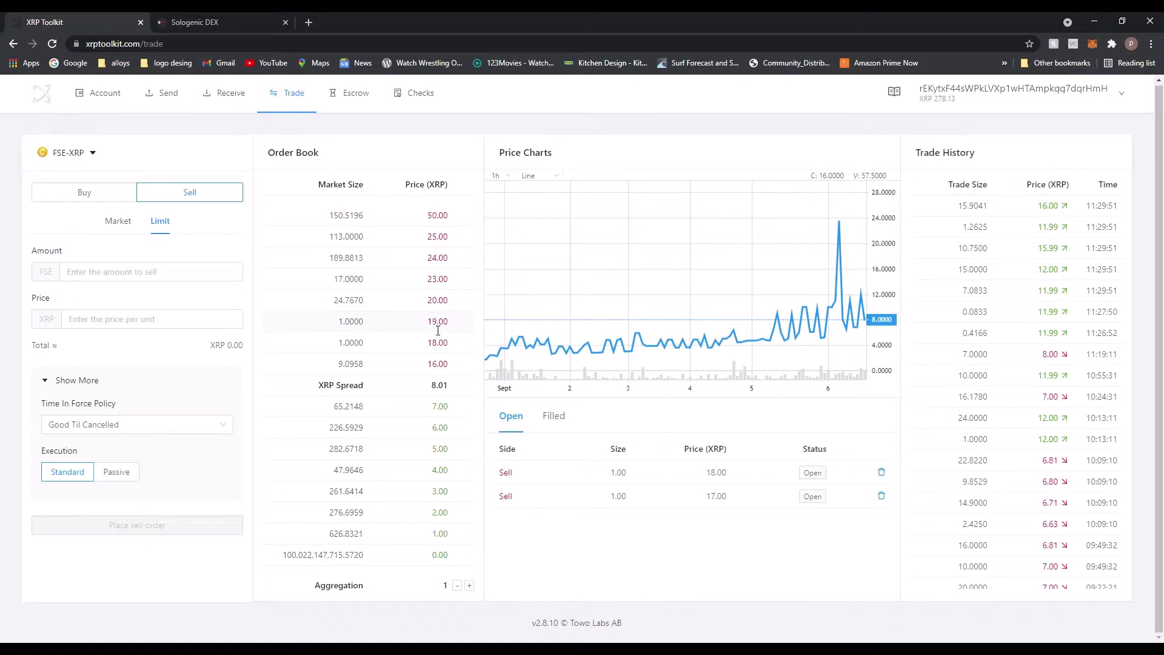